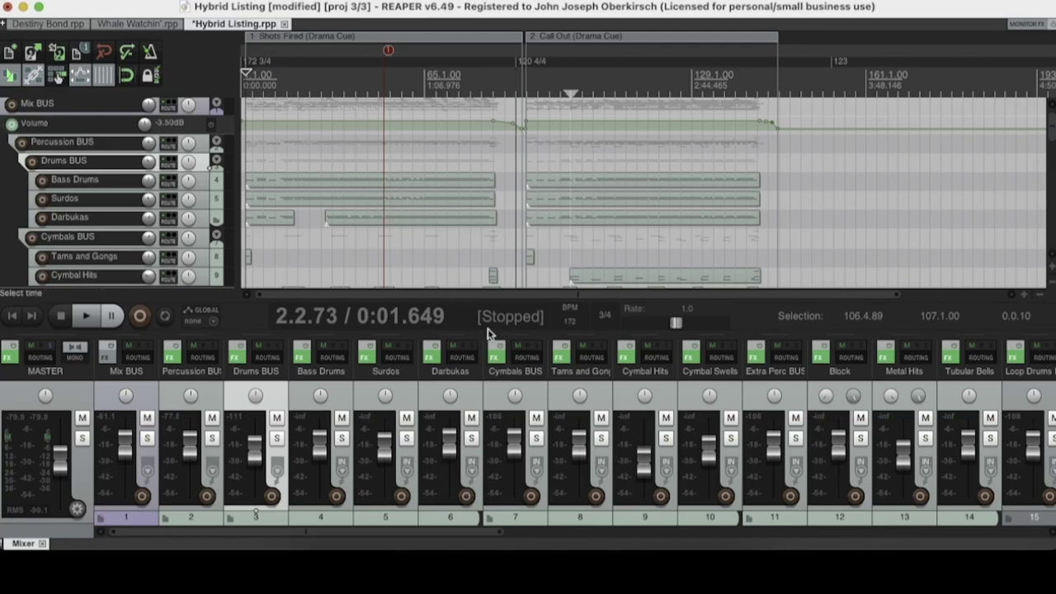
# - Raise the mixer divider so each channel's FX inserts, such as Kontakt and Inf EQ, are visible
pyautogui.moveTo(485, 340); pyautogui.dragTo(490, 193)
# - Review the plugins across the mixer strips, then lower the mixer divider to hide the FX inserts
pyautogui.hscroll(10, 615, 434)
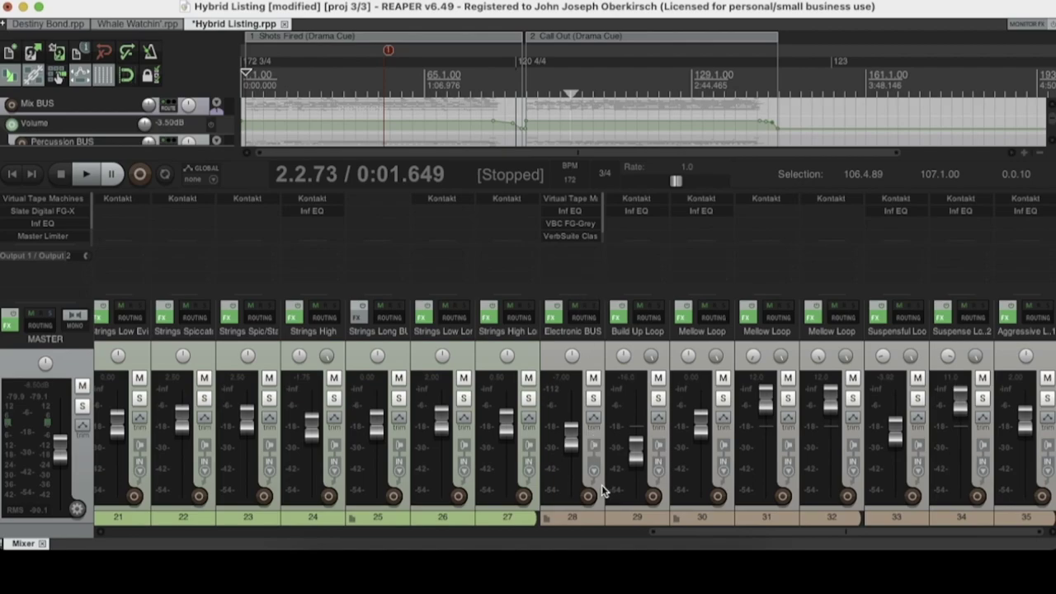
pyautogui.hscroll(-5, 601, 485)
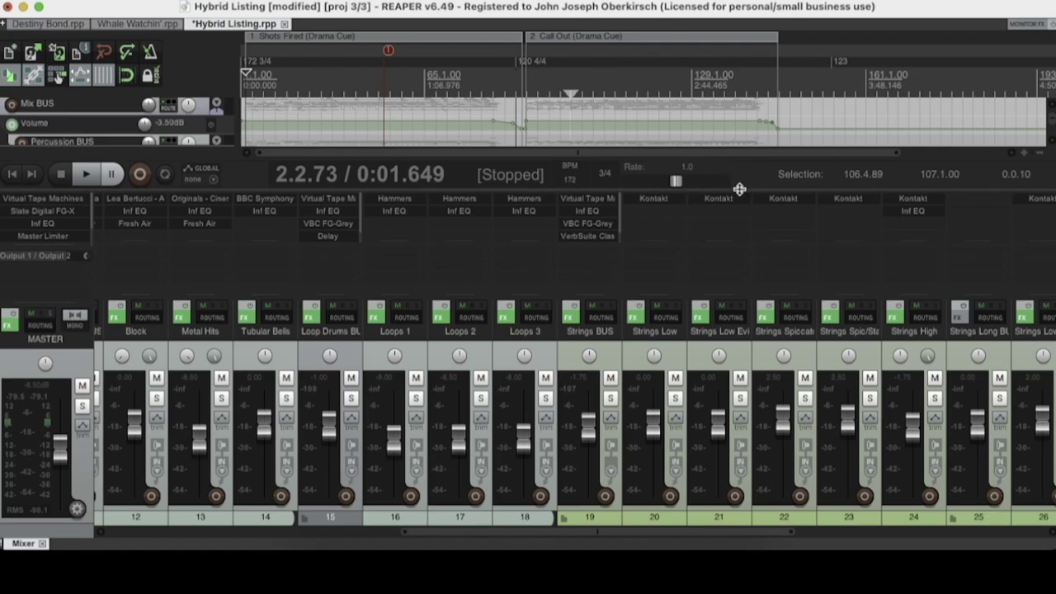
pyautogui.moveTo(739, 189); pyautogui.dragTo(726, 358)
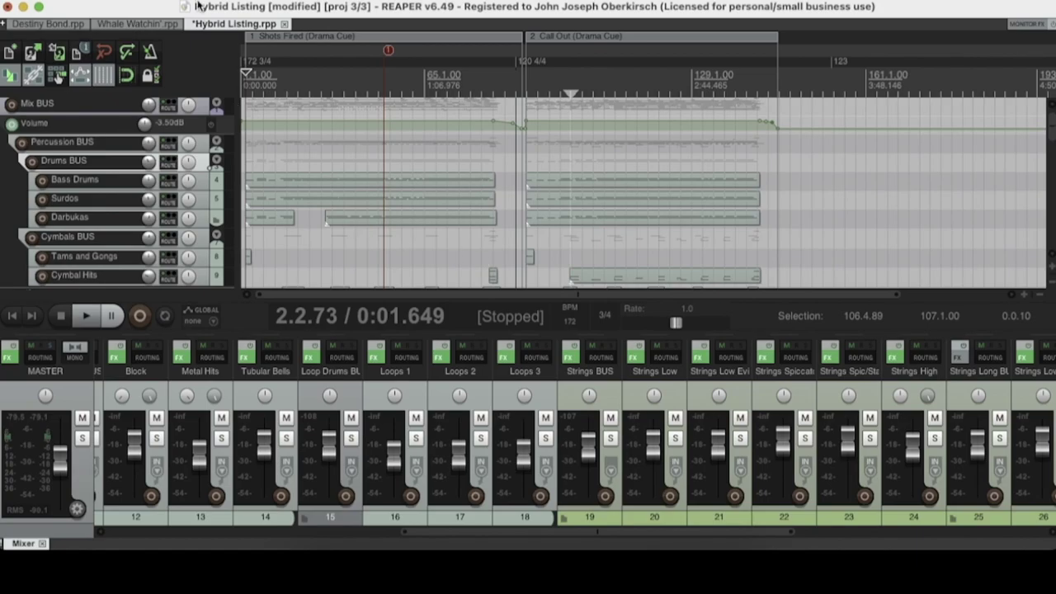
# - Open the Performance Meter from the View menu and shift its window slightly left
pyautogui.click(161, 0)
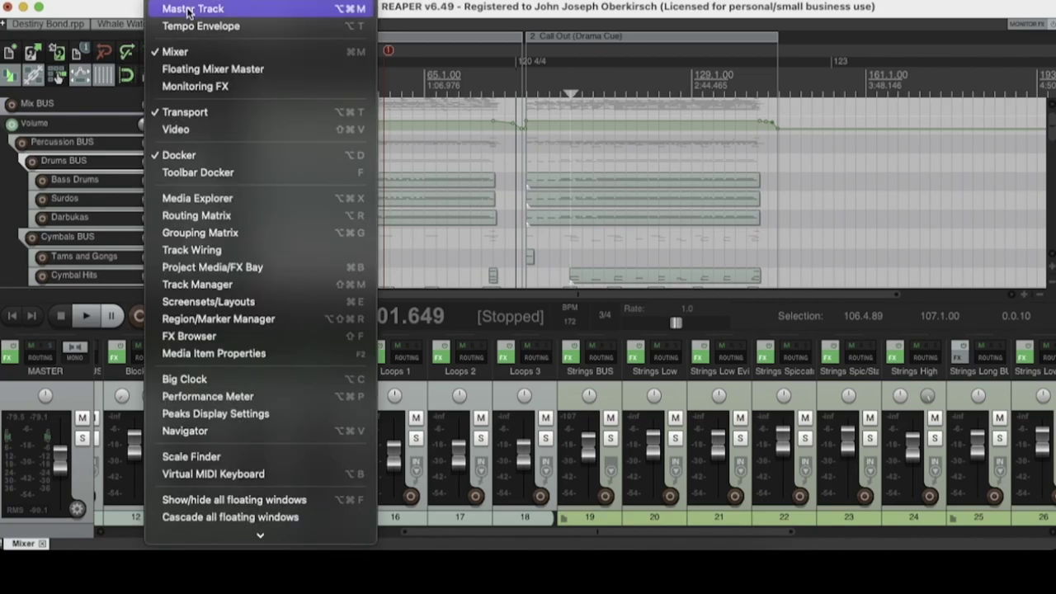
pyautogui.click(249, 398)
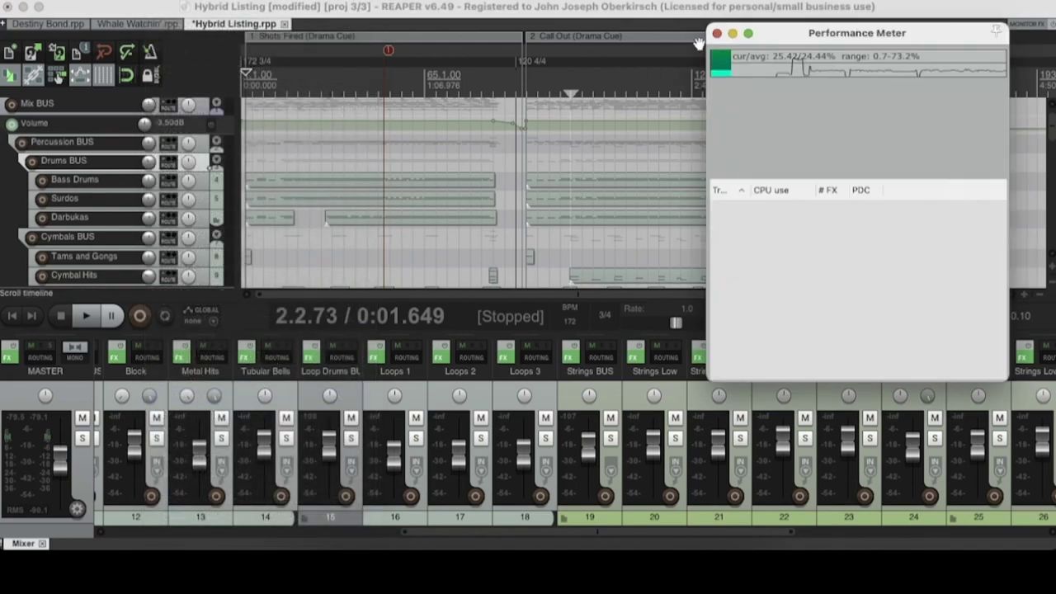
pyautogui.moveTo(826, 39); pyautogui.dragTo(706, 44)
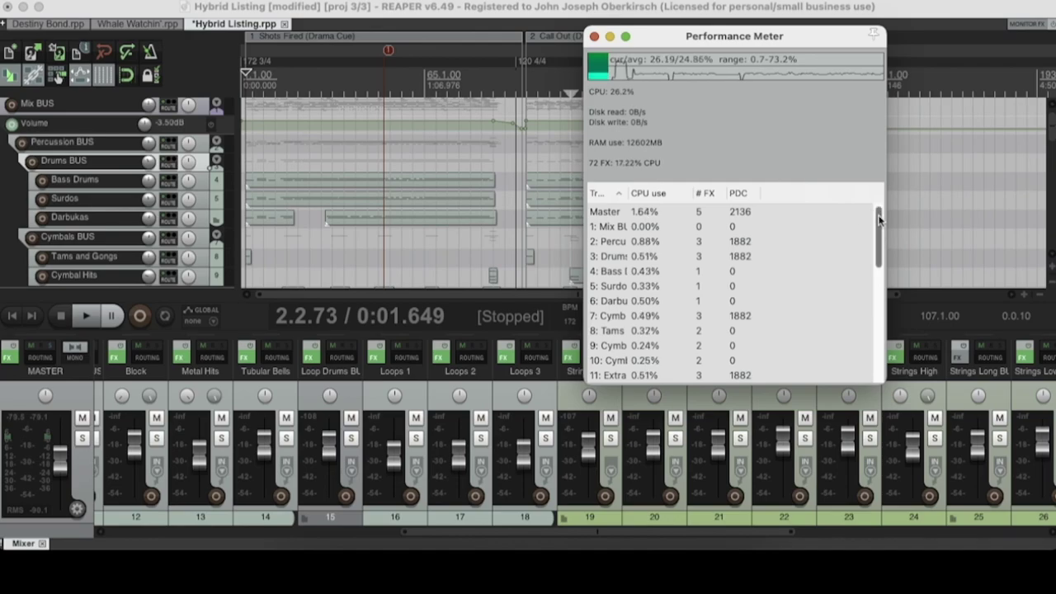
# - Scroll through the Performance Meter's per-track CPU list, then park the window in the top-right corner
pyautogui.moveTo(879, 218); pyautogui.dragTo(875, 348)
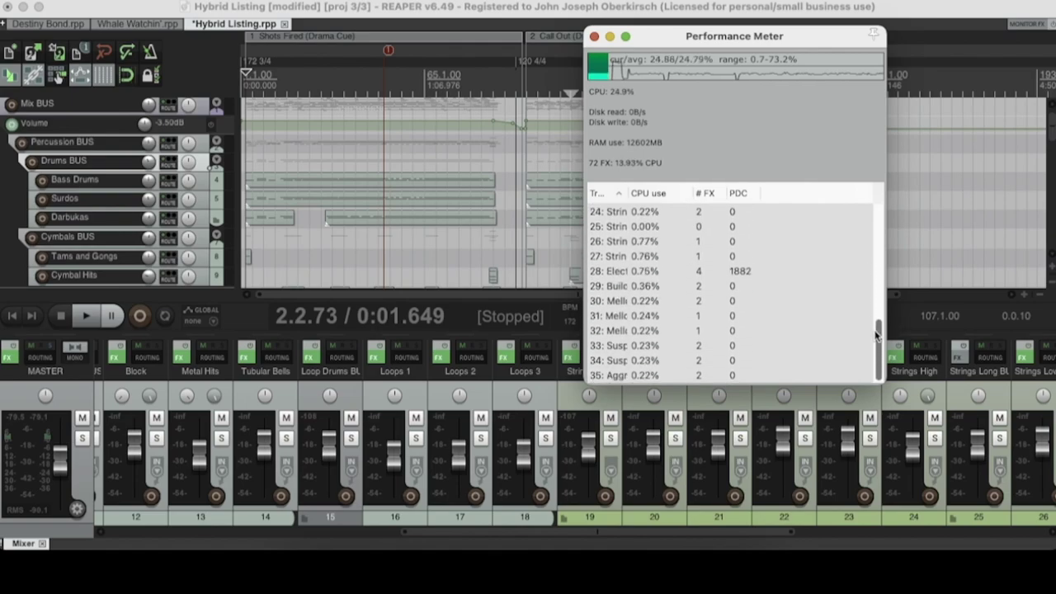
pyautogui.moveTo(875, 348); pyautogui.dragTo(877, 235)
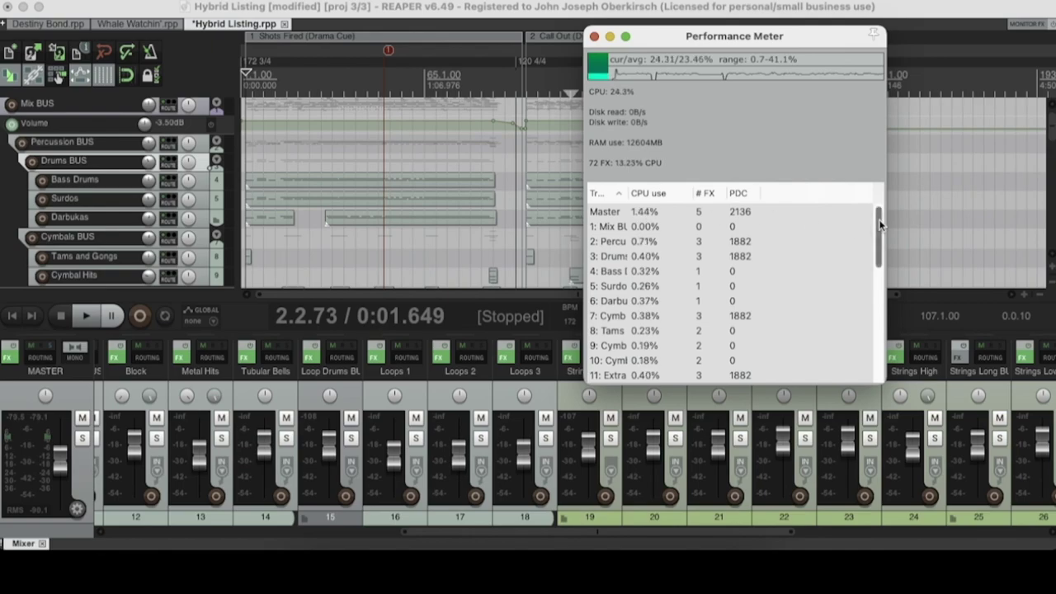
pyautogui.moveTo(880, 222); pyautogui.dragTo(880, 225)
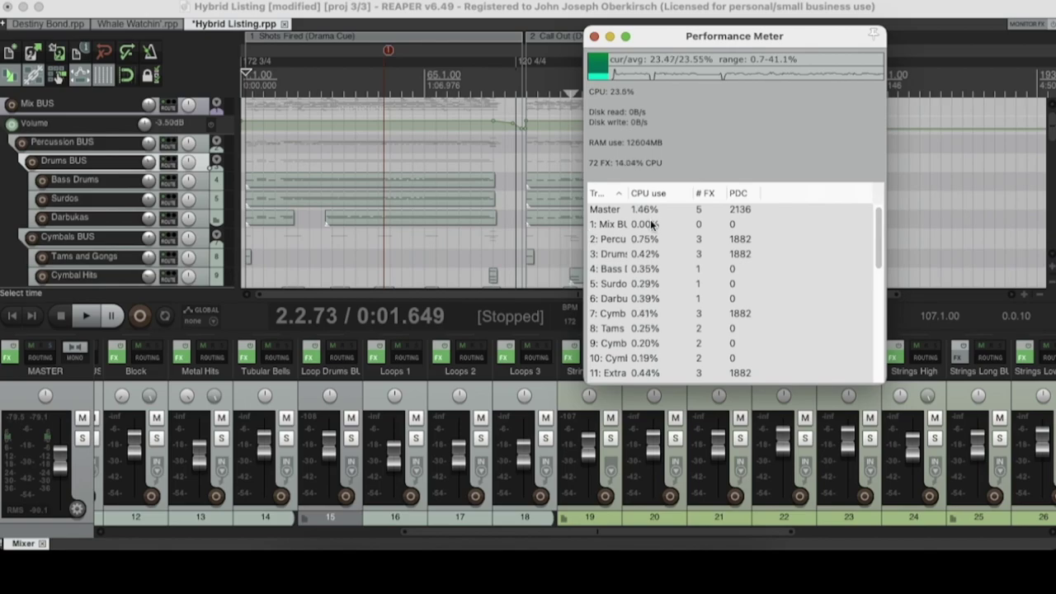
pyautogui.hscroll(-10, 236, 435)
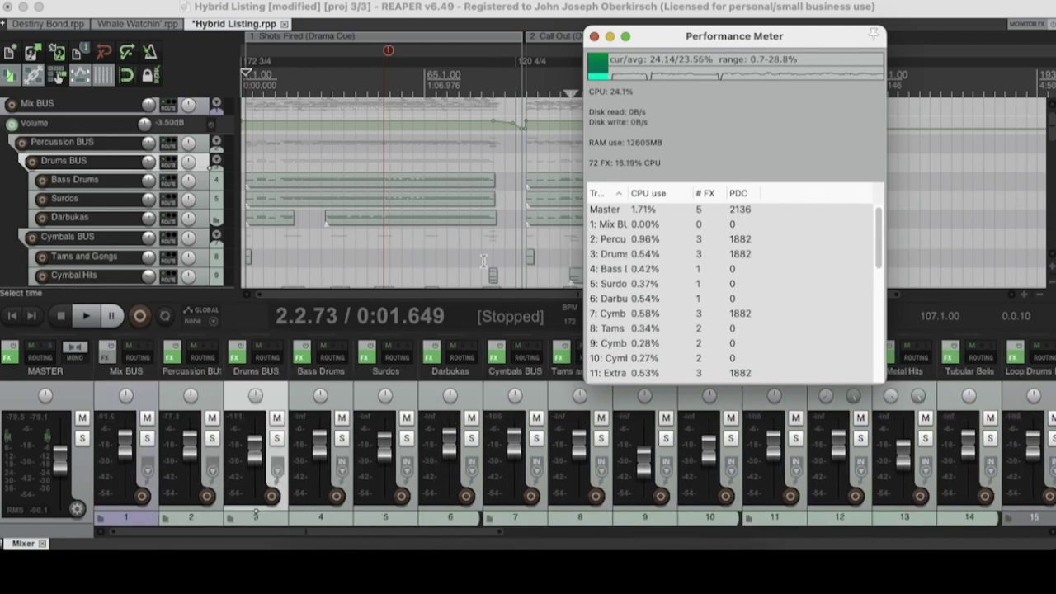
pyautogui.scroll(-2, 881, 231)
pyautogui.moveTo(882, 231); pyautogui.dragTo(873, 321)
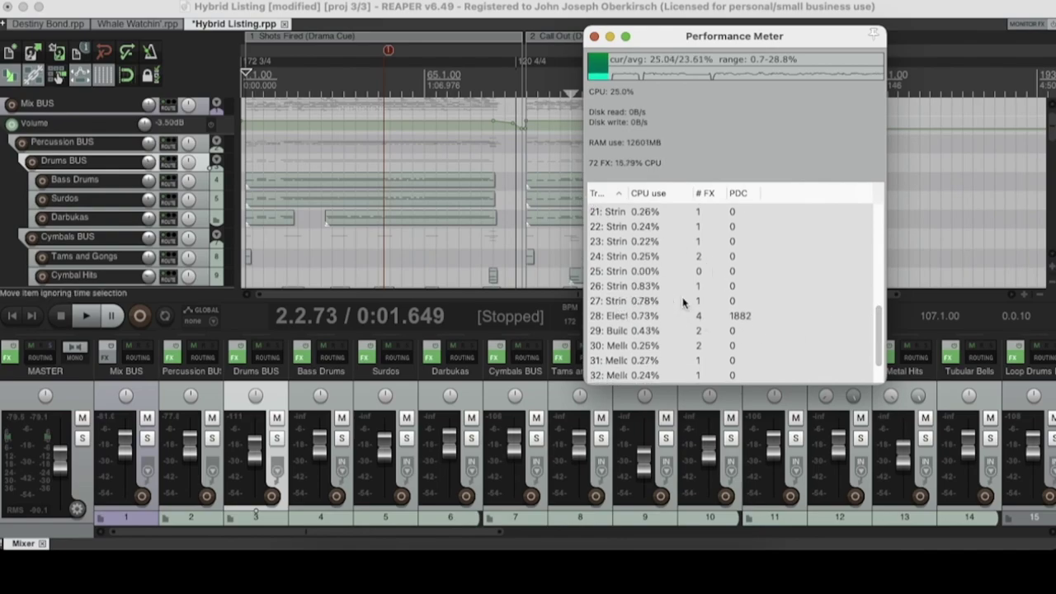
pyautogui.moveTo(876, 353); pyautogui.dragTo(877, 367)
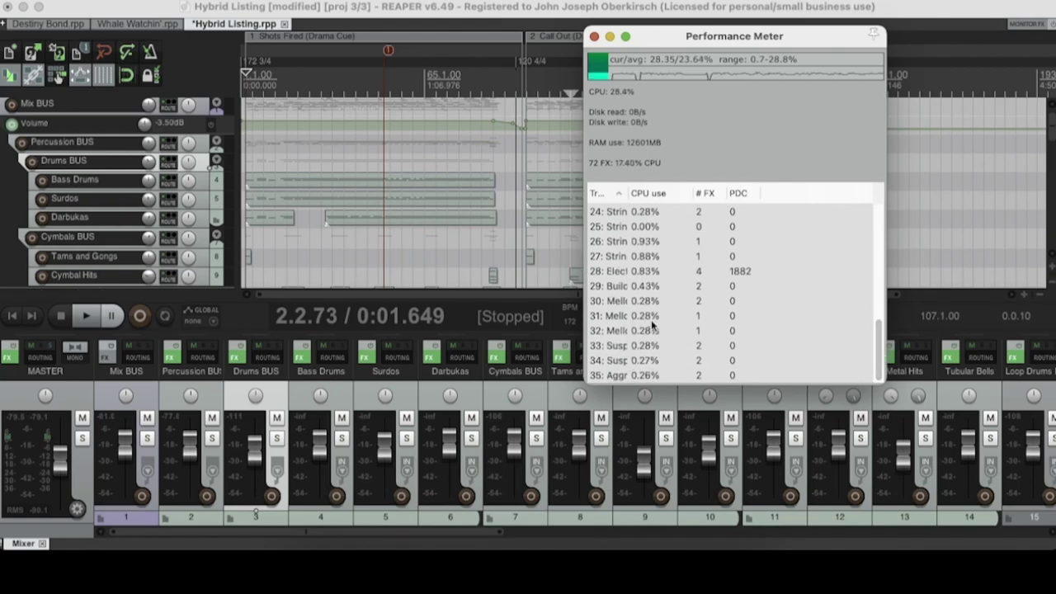
pyautogui.moveTo(876, 341); pyautogui.dragTo(852, 219)
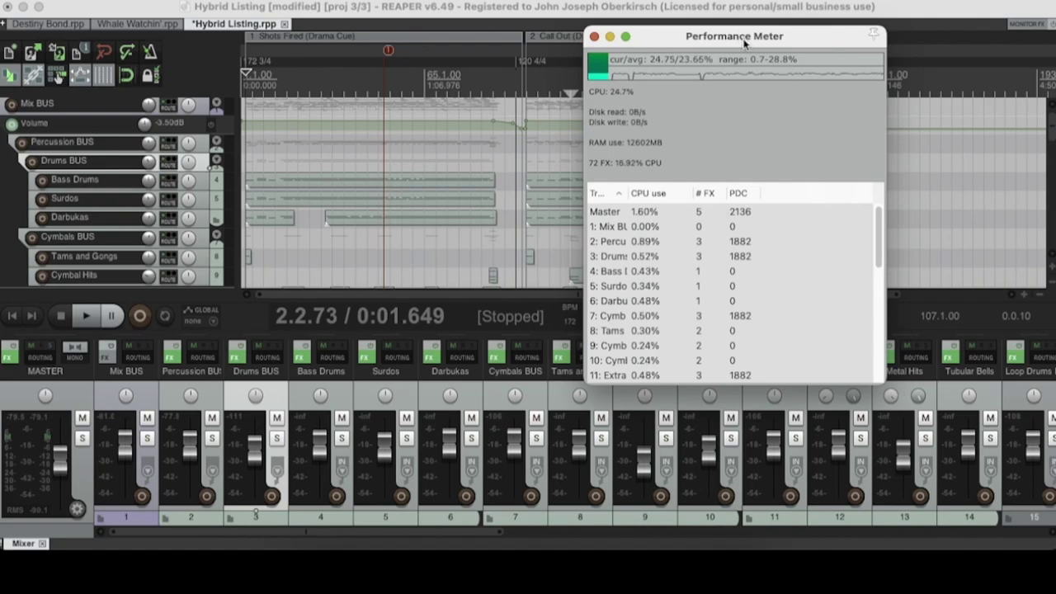
pyautogui.moveTo(744, 43); pyautogui.dragTo(868, 13)
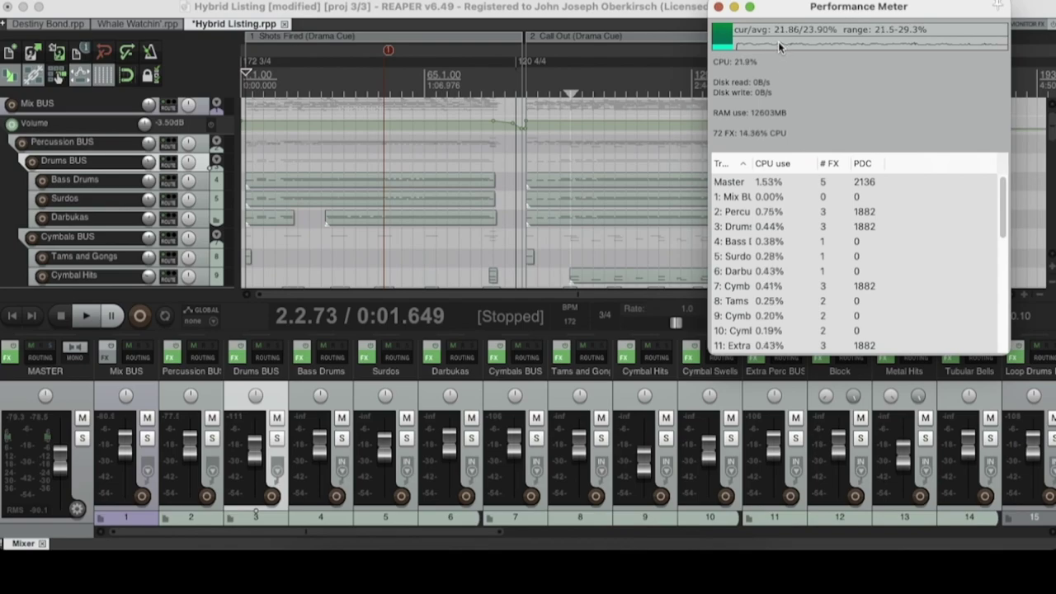
# - Play the project from its start to measure CPU load, which reaches about 56%
pyautogui.click(605, 13)
pyautogui.scroll(-5, 346, 221)
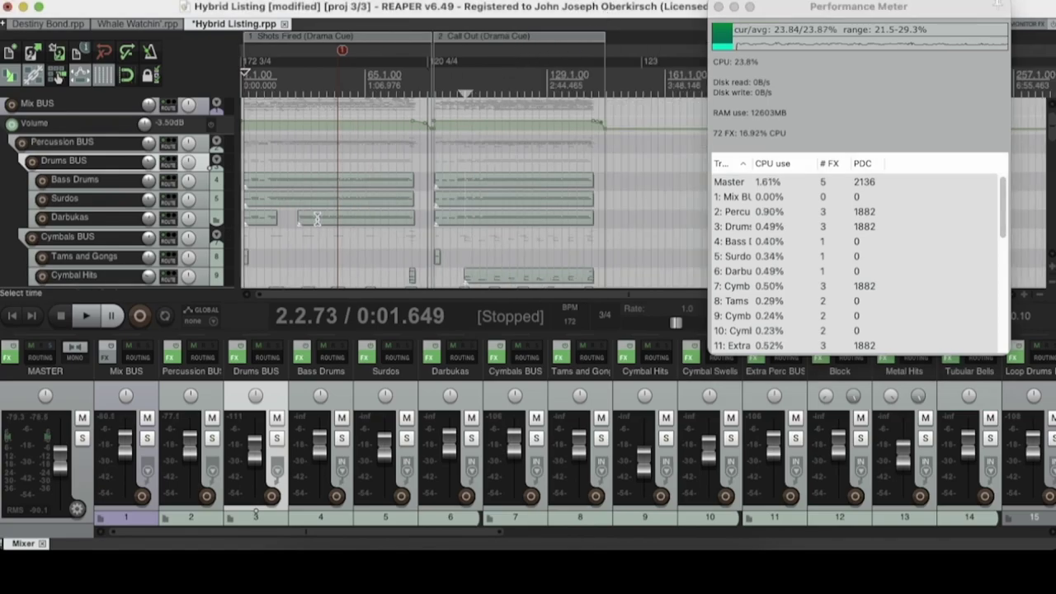
pyautogui.scroll(2, 347, 217)
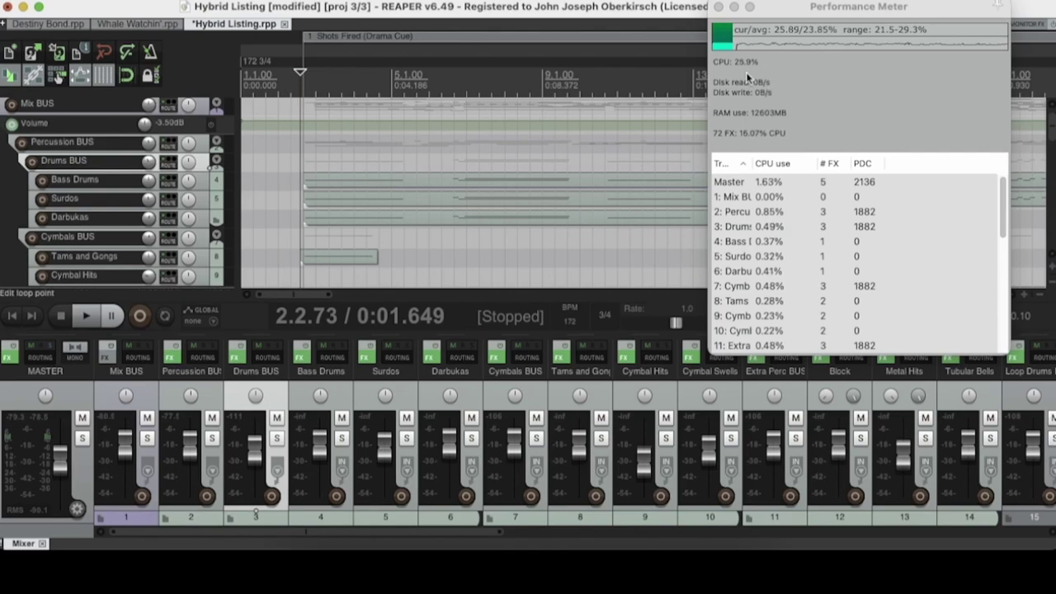
pyautogui.press('space')
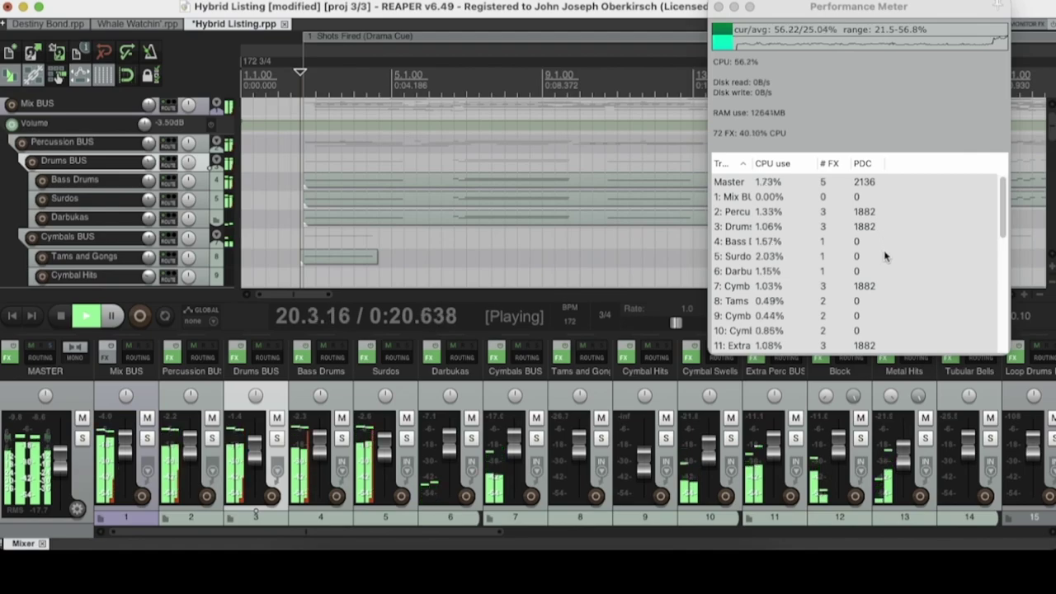
# - Scroll the Performance Meter list during playback, then stop playback at 2.2.73
pyautogui.scroll(-8, 885, 256)
pyautogui.scroll(8, 884, 257)
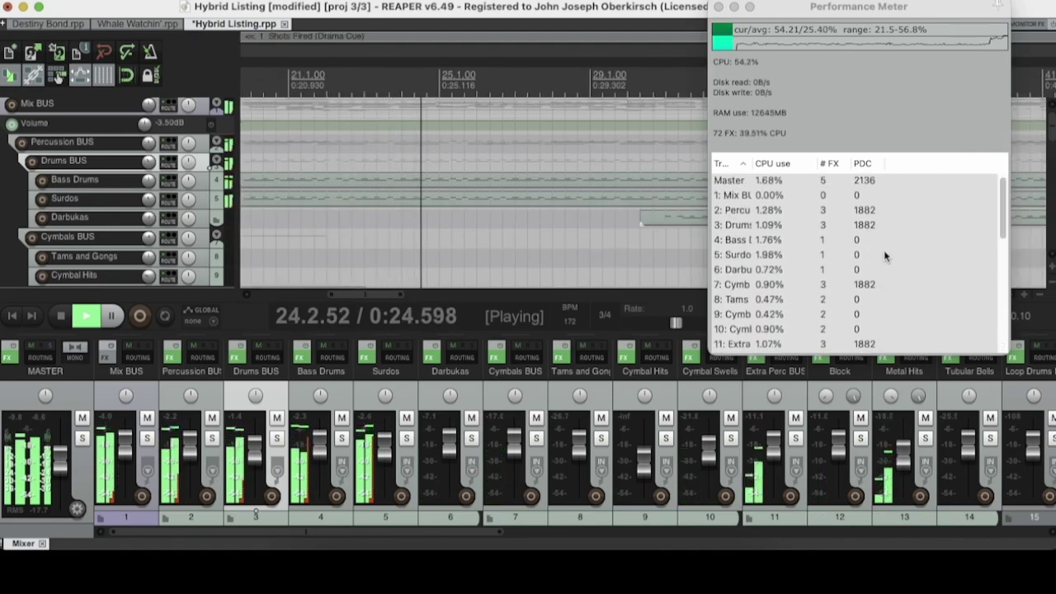
pyautogui.scroll(-1, 885, 256)
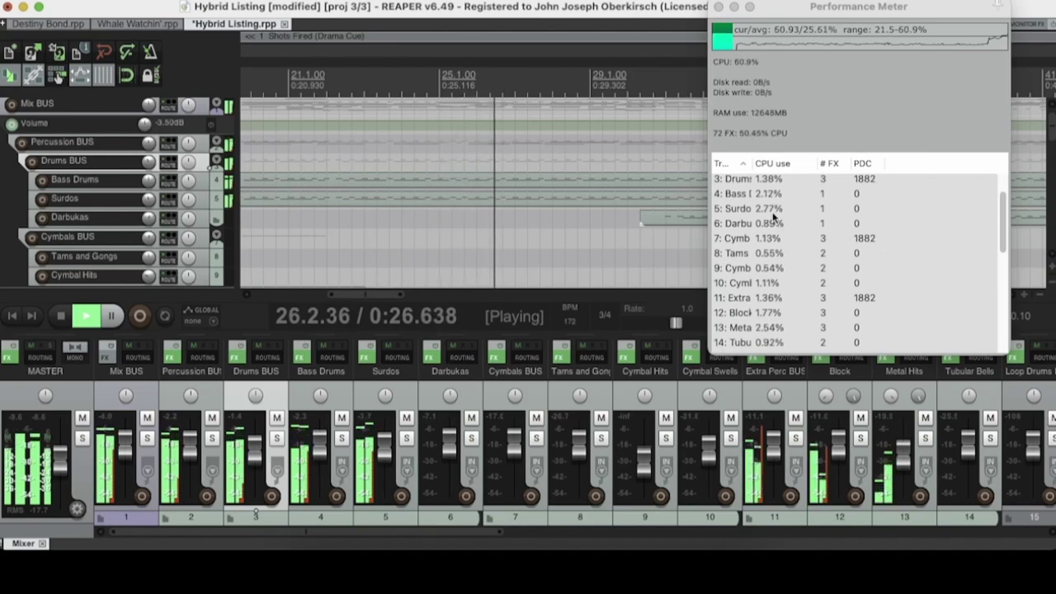
pyautogui.scroll(1, 774, 214)
pyautogui.scroll(2, 773, 215)
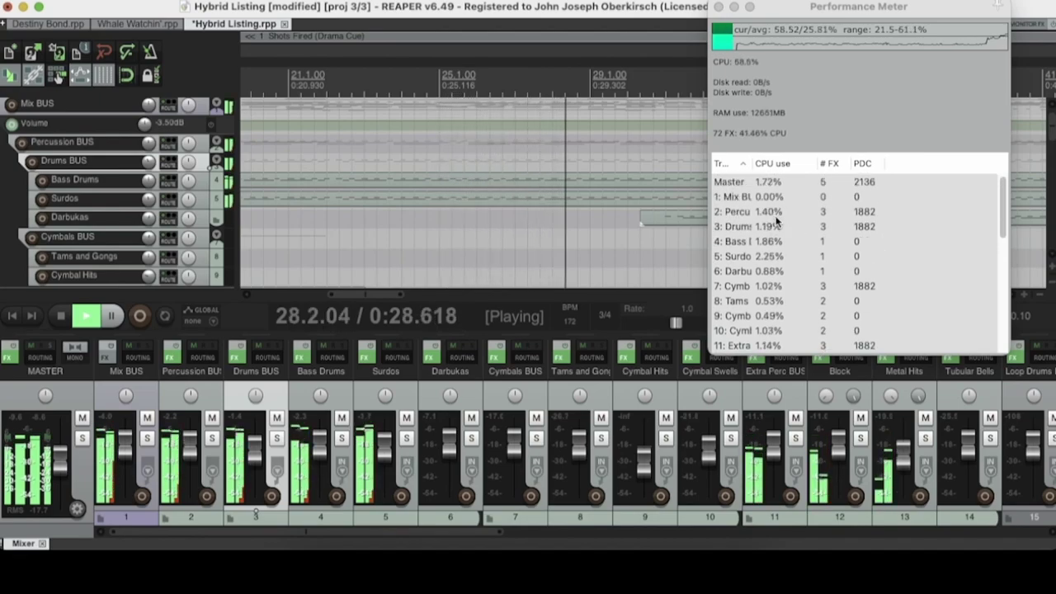
pyautogui.press('space')
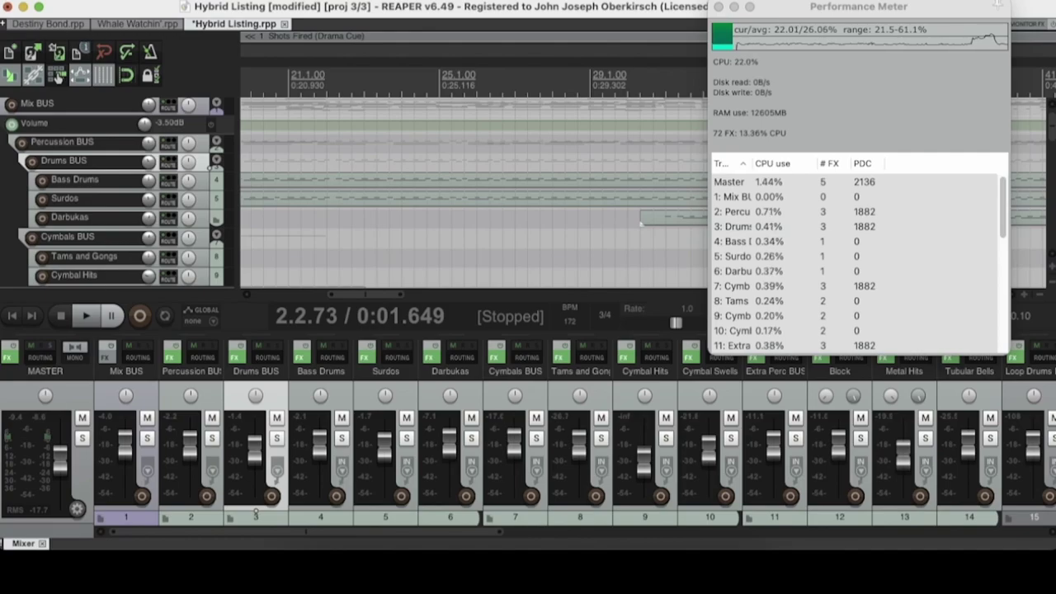
# - Change the audio device's requested block size from 64 to 1024 in Preferences and apply it
pyautogui.click(322, 0)
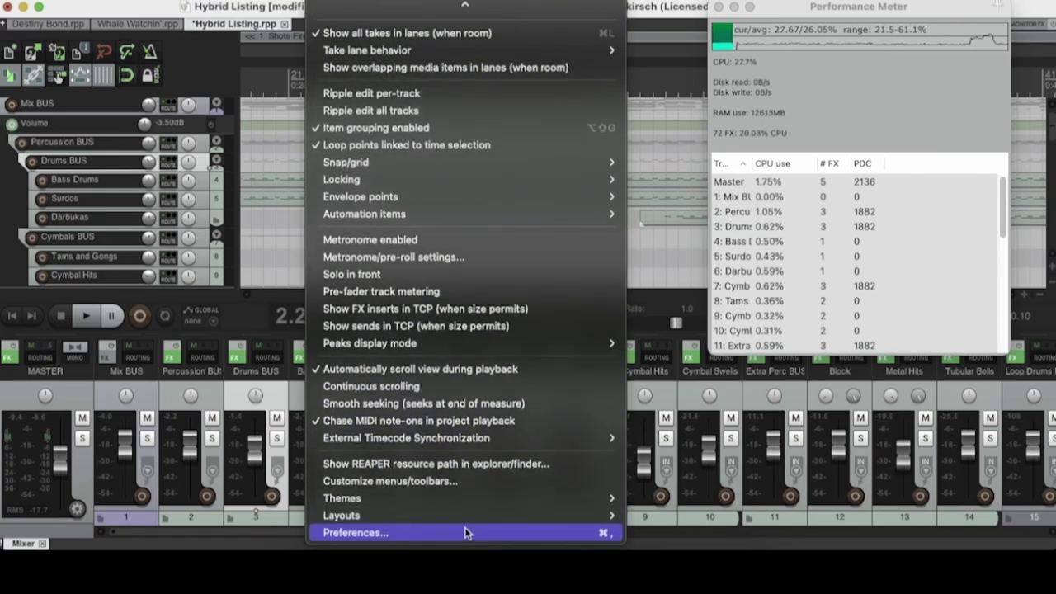
pyautogui.click(466, 533)
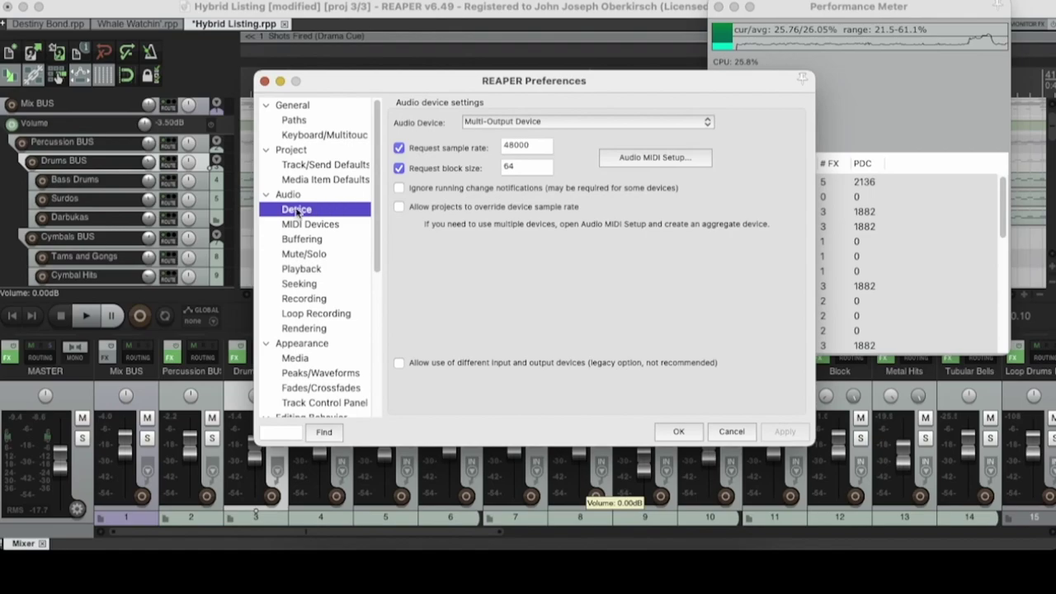
pyautogui.click(293, 197)
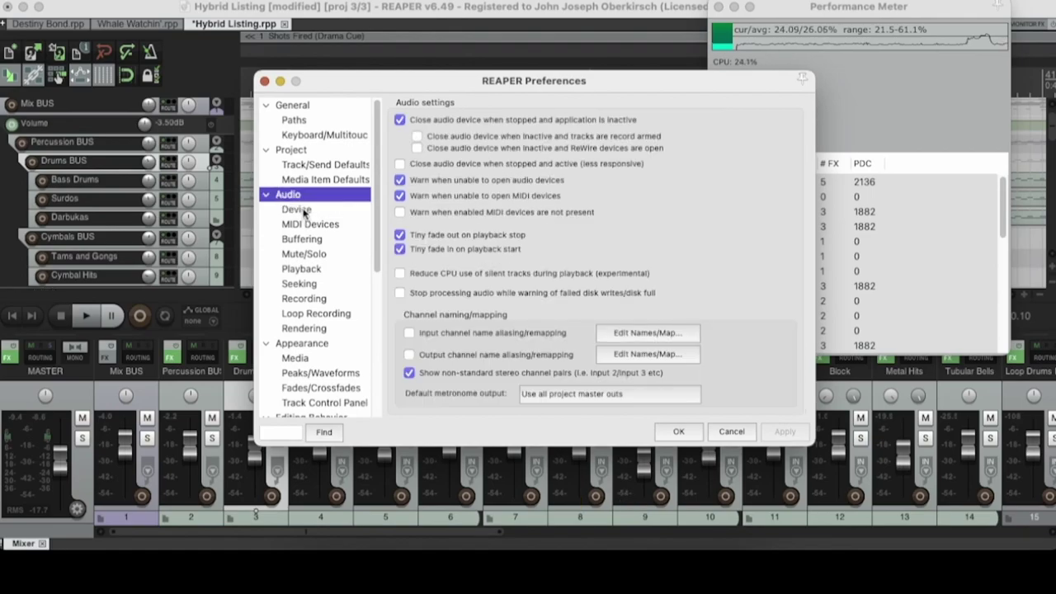
pyautogui.click(303, 210)
pyautogui.click(523, 170)
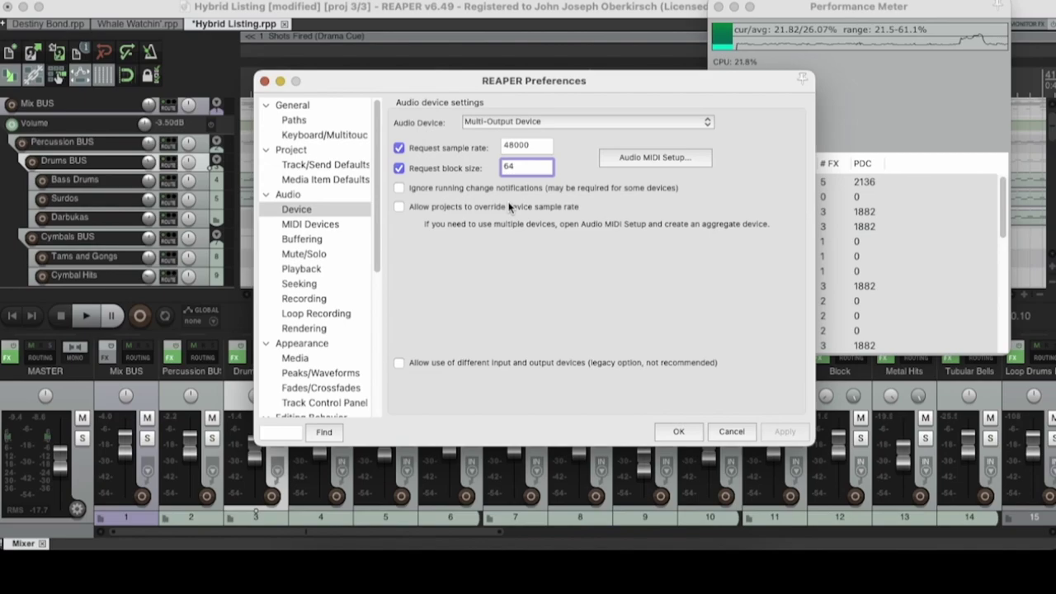
pyautogui.press('BackSpace')
pyautogui.press('BackSpace')
pyautogui.write('1024')
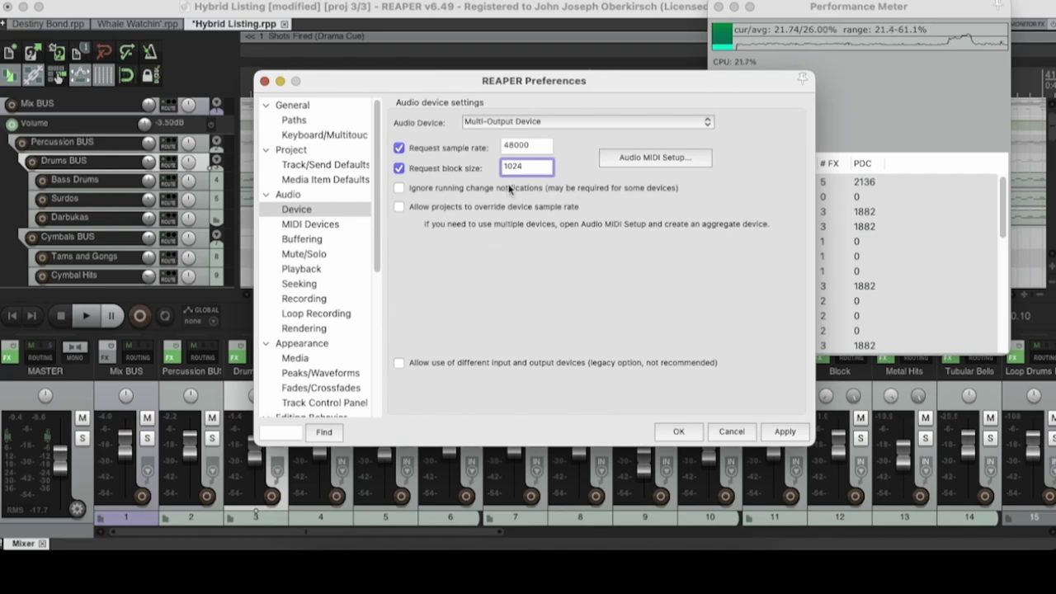
pyautogui.click(529, 169)
pyautogui.click(782, 431)
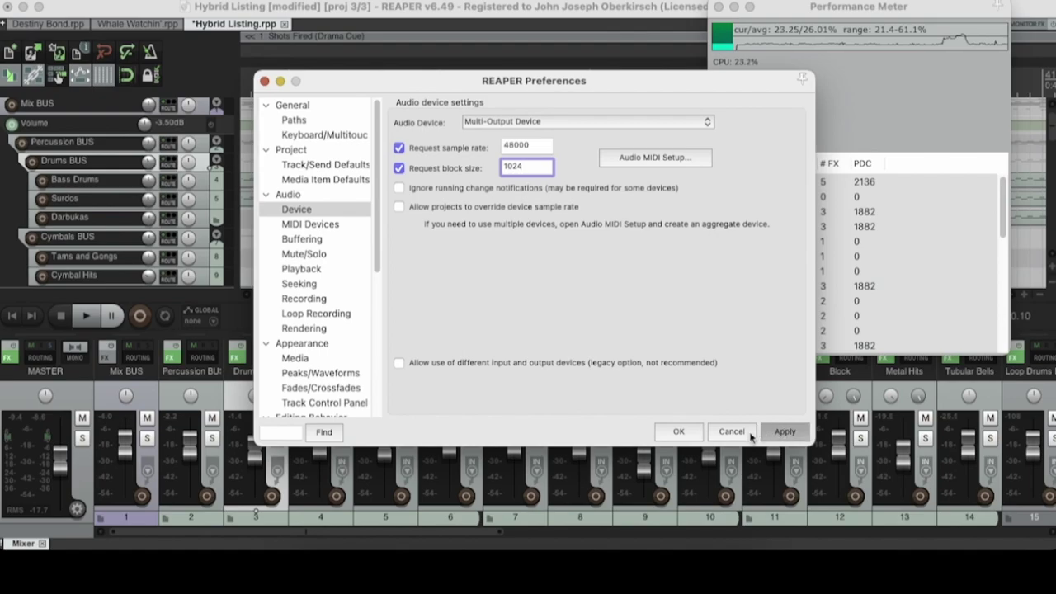
pyautogui.click(678, 431)
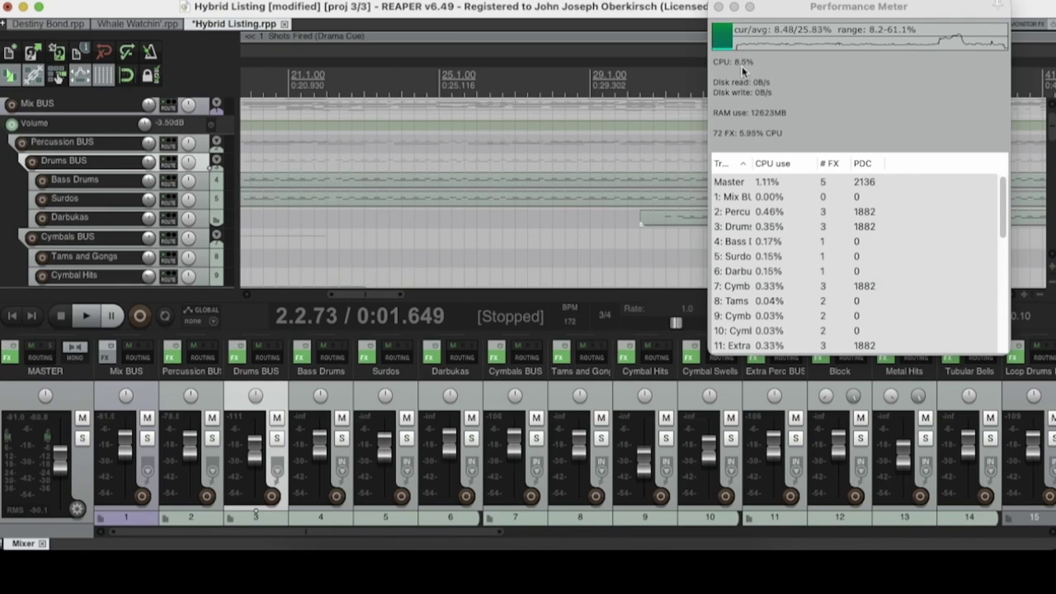
# - Play the project again to confirm CPU now sits near 8.8%, then stop at 2.2.73
pyautogui.scroll(5, 451, 202)
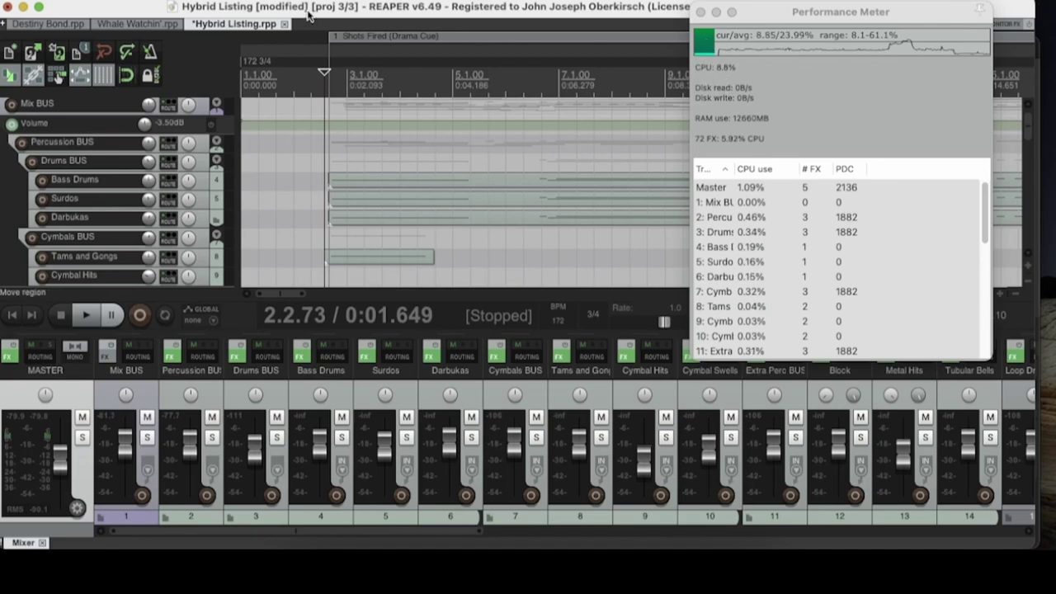
pyautogui.press('space')
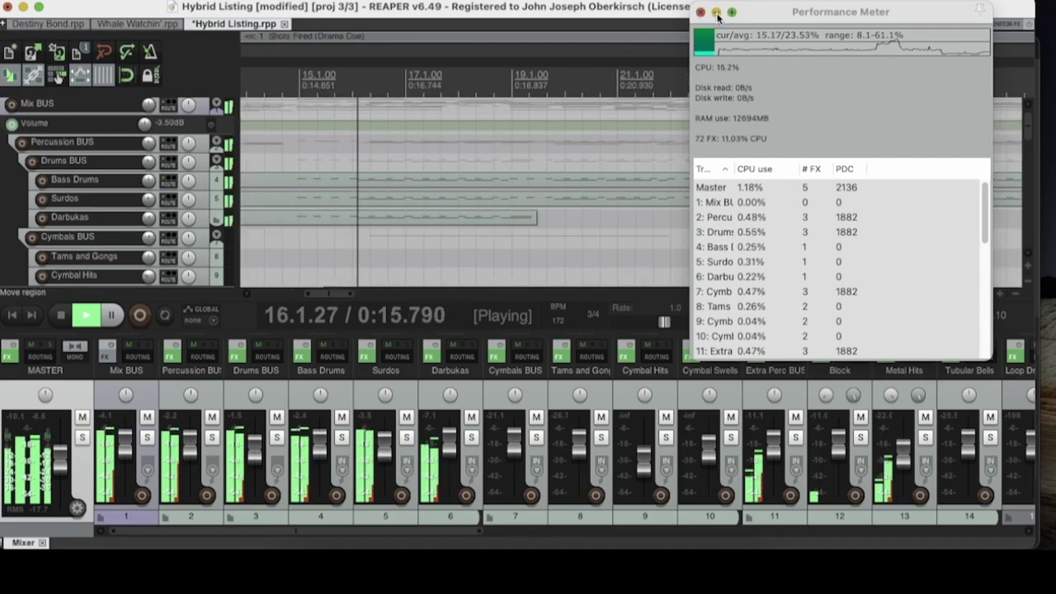
pyautogui.press('space')
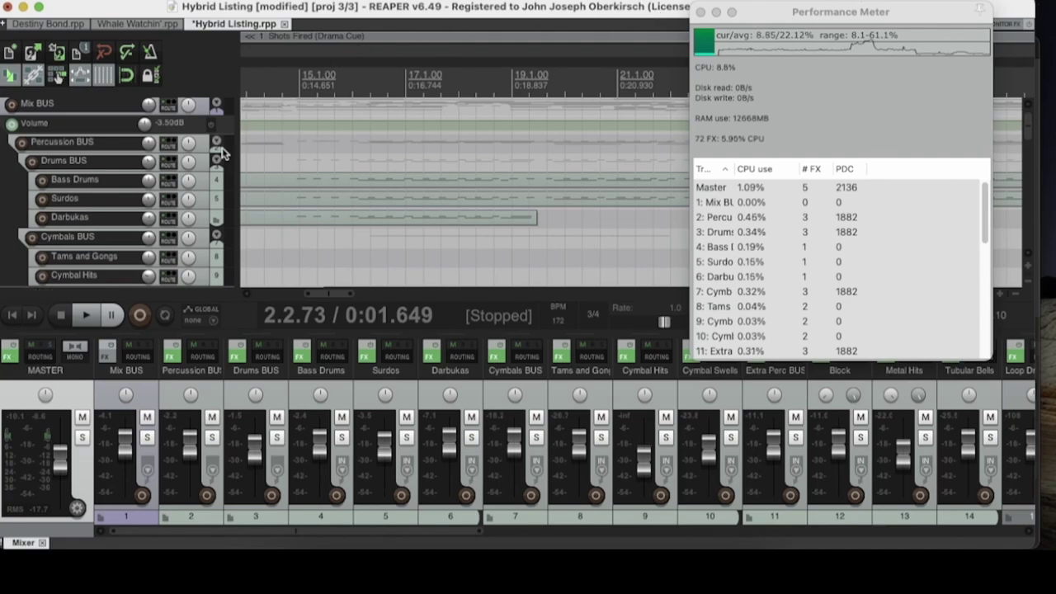
pyautogui.scroll(1, 190, 161)
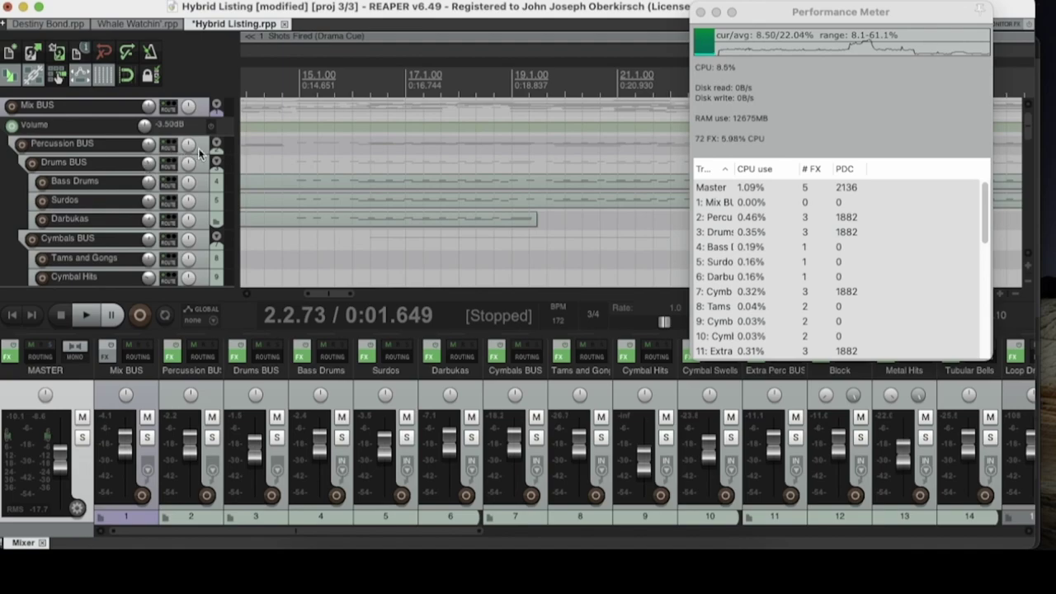
pyautogui.scroll(-3, 194, 177)
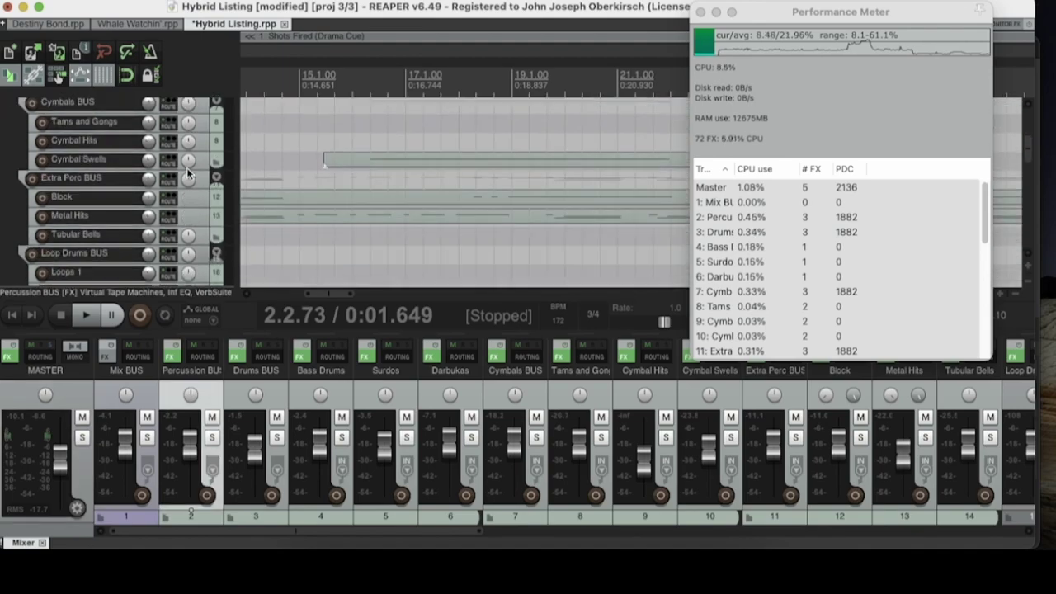
pyautogui.scroll(2, 198, 211)
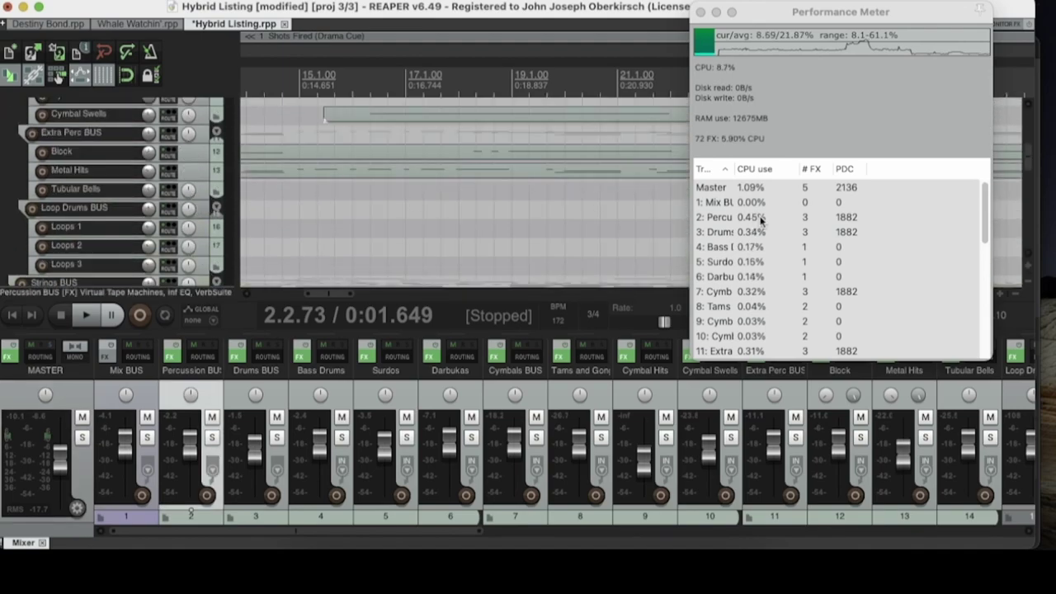
pyautogui.scroll(-2, 738, 212)
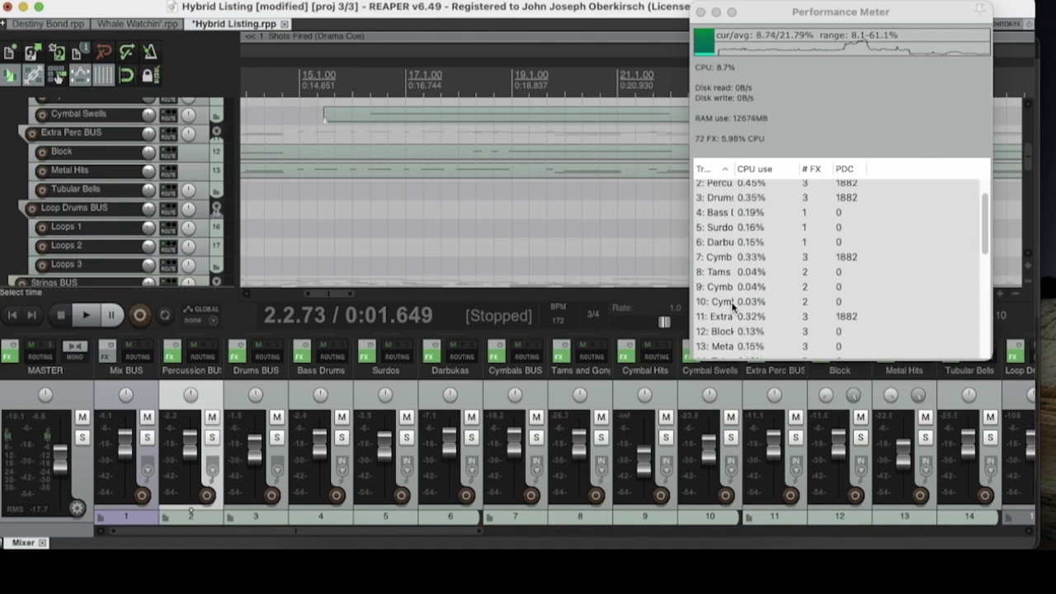
pyautogui.scroll(-1, 734, 303)
pyautogui.scroll(-2, 732, 302)
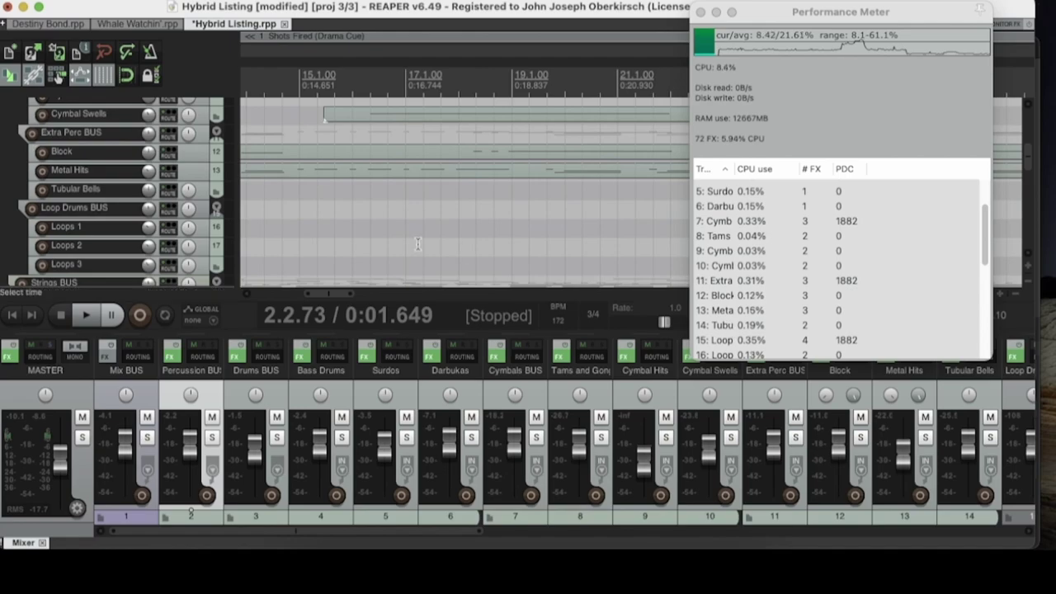
pyautogui.scroll(-1, 757, 256)
pyautogui.scroll(-1, 758, 256)
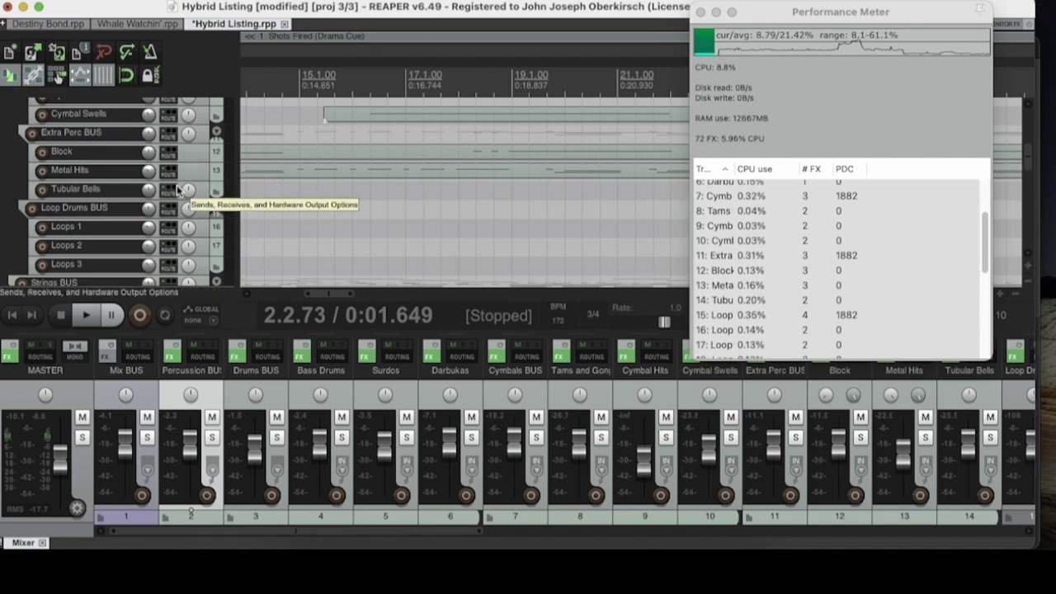
pyautogui.scroll(5, 178, 191)
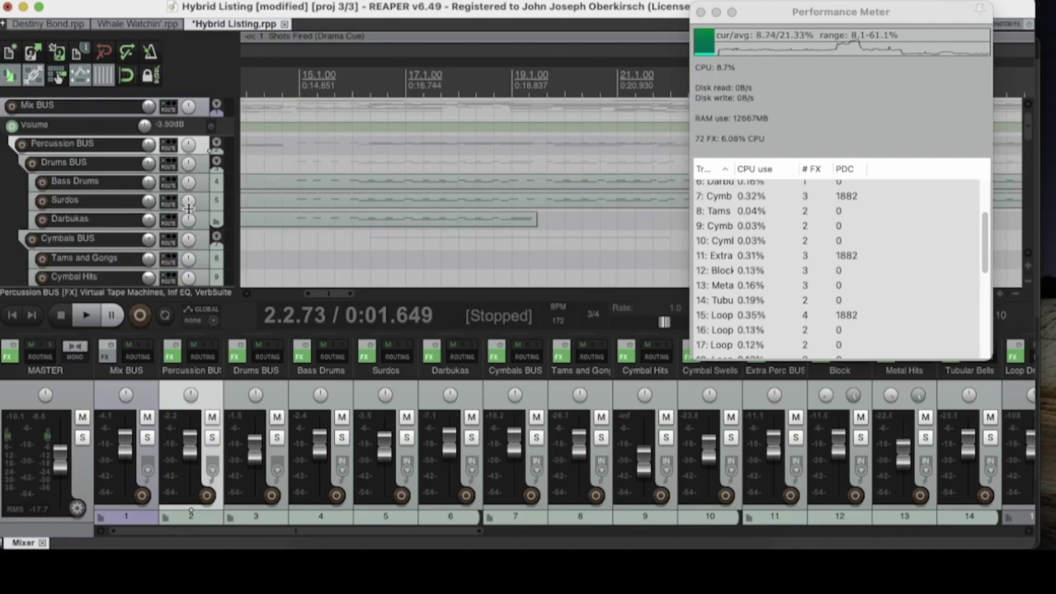
pyautogui.scroll(-5, 189, 209)
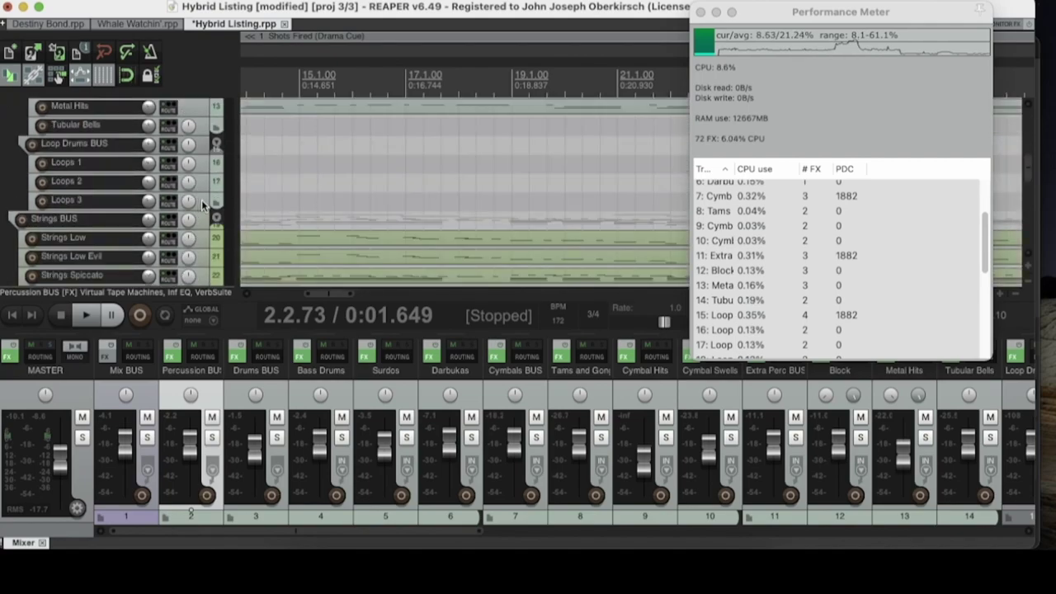
pyautogui.scroll(5, 185, 189)
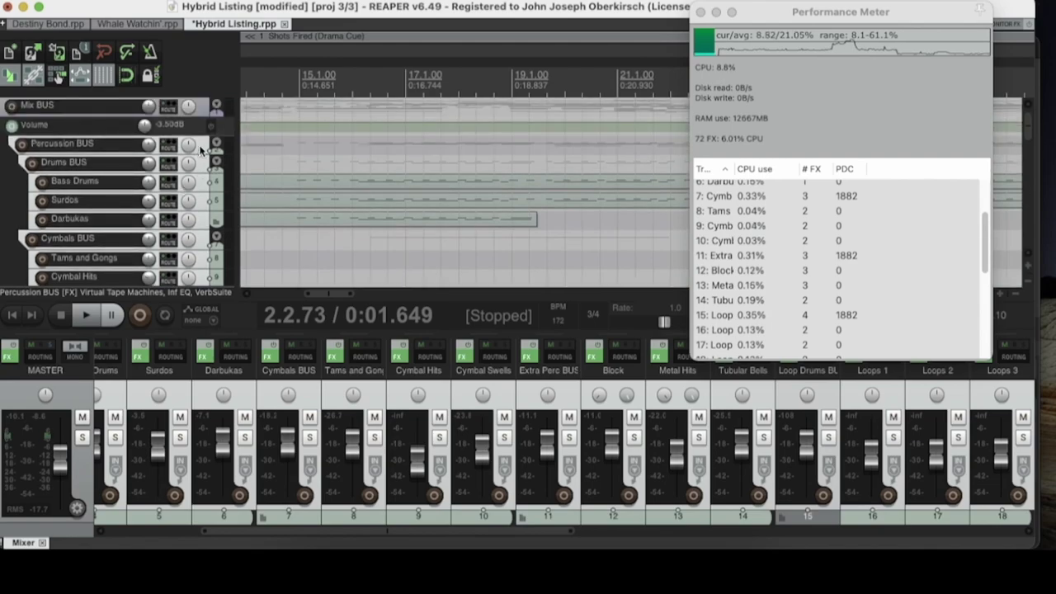
# - From the Percussion BUS context menu, render the tracks to stereo stems and mute the originals
pyautogui.rightClick(200, 149)
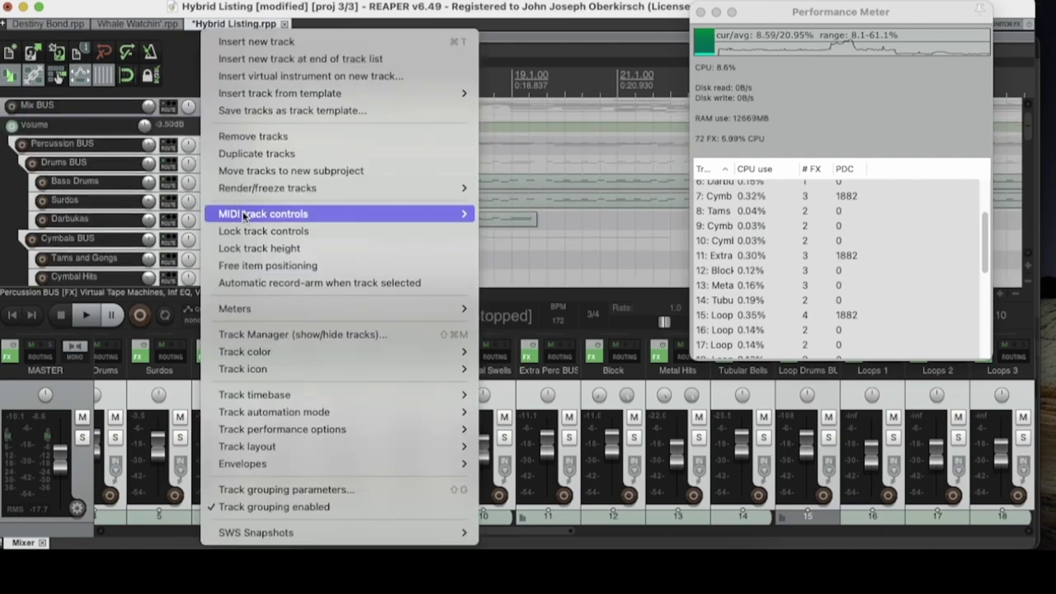
pyautogui.moveTo(243, 213)
pyautogui.moveTo(247, 189)
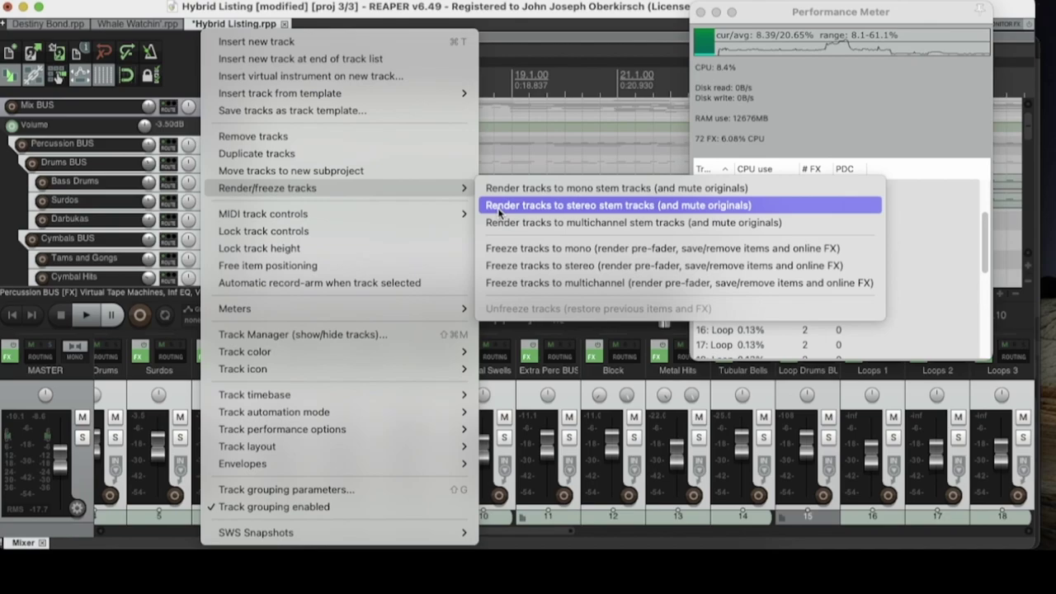
pyautogui.click(498, 213)
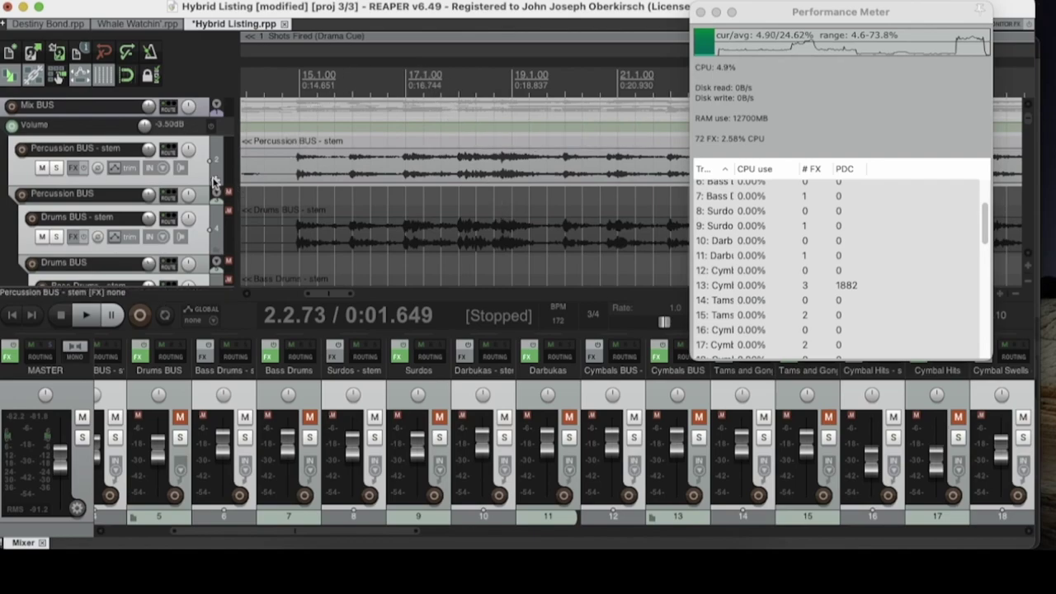
# - Shrink the Percussion BUS - stem track, review the new stem tracks, and start playback
pyautogui.click(183, 173)
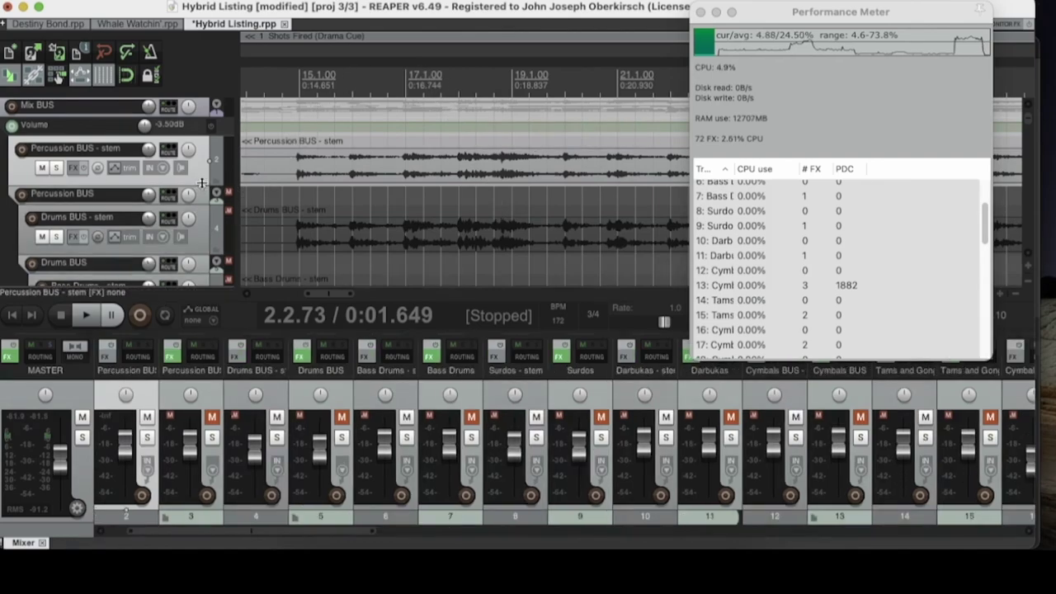
pyautogui.moveTo(201, 183); pyautogui.dragTo(192, 150)
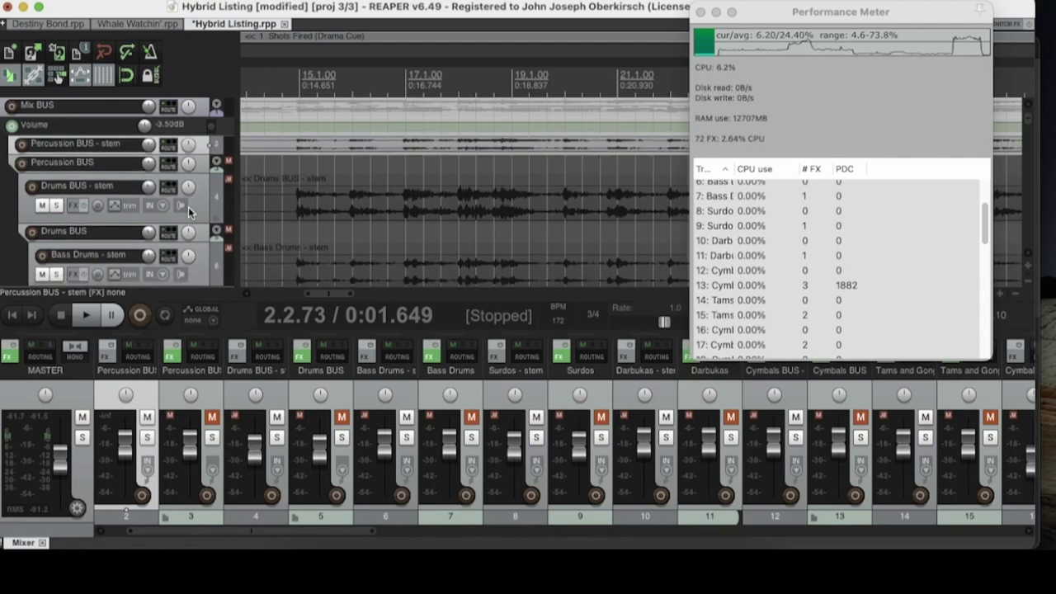
pyautogui.scroll(-15, 188, 212)
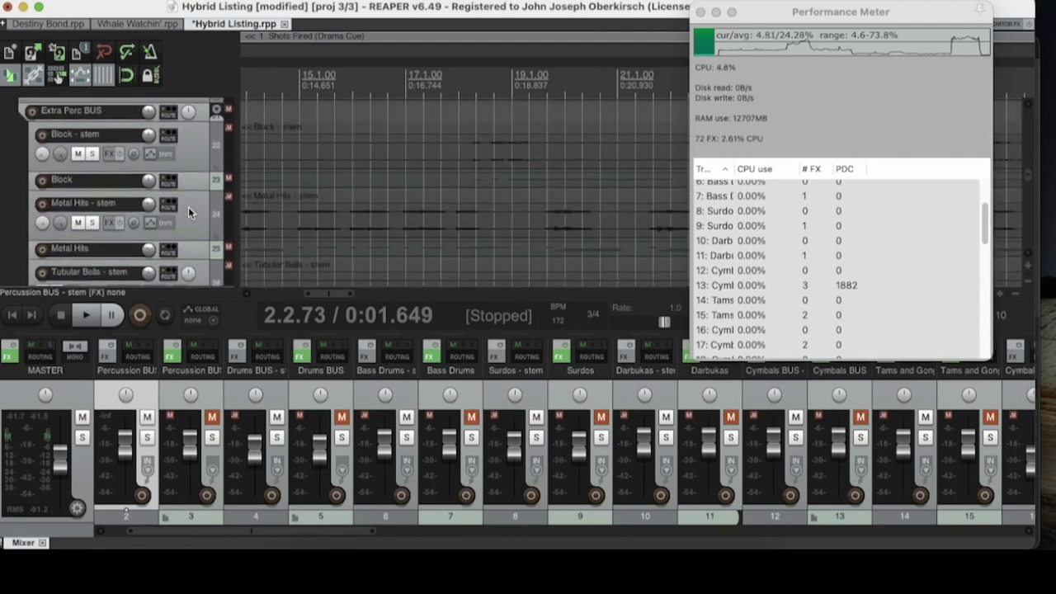
pyautogui.scroll(-3, 189, 212)
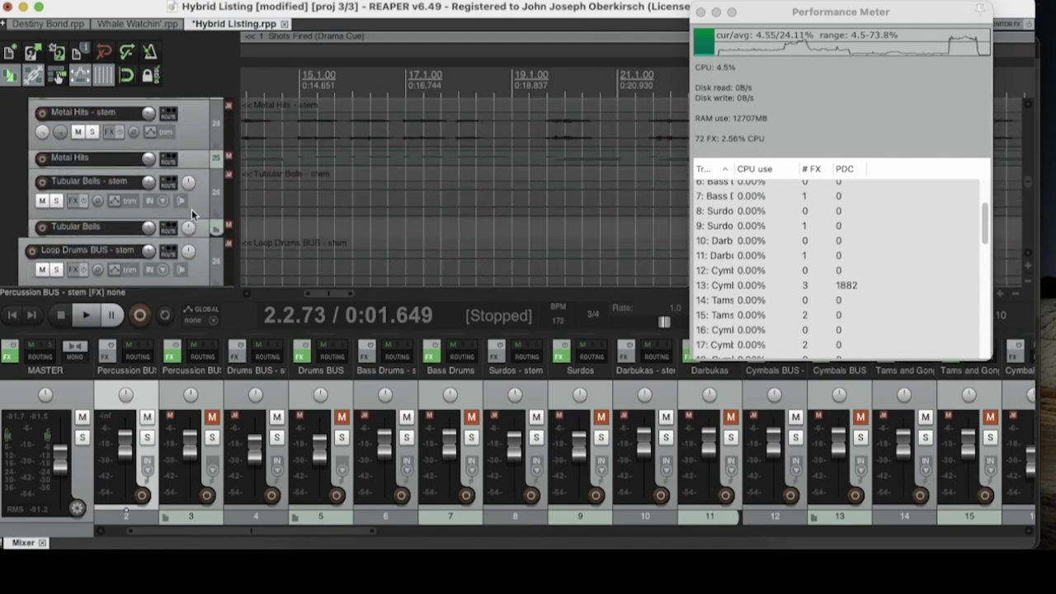
pyautogui.scroll(-4, 192, 209)
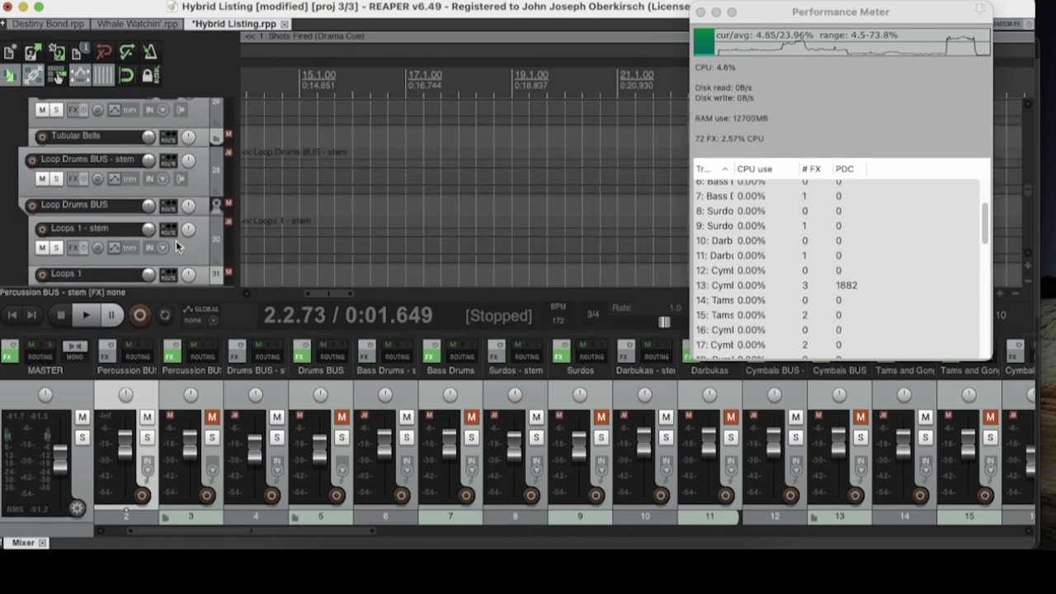
pyautogui.scroll(-2, 163, 240)
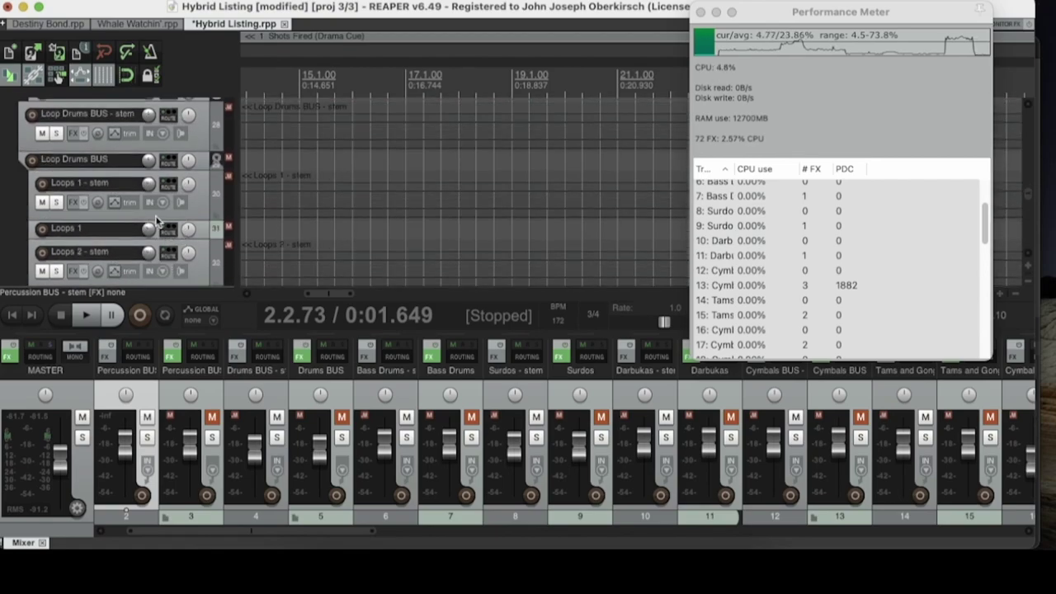
pyautogui.scroll(15, 178, 209)
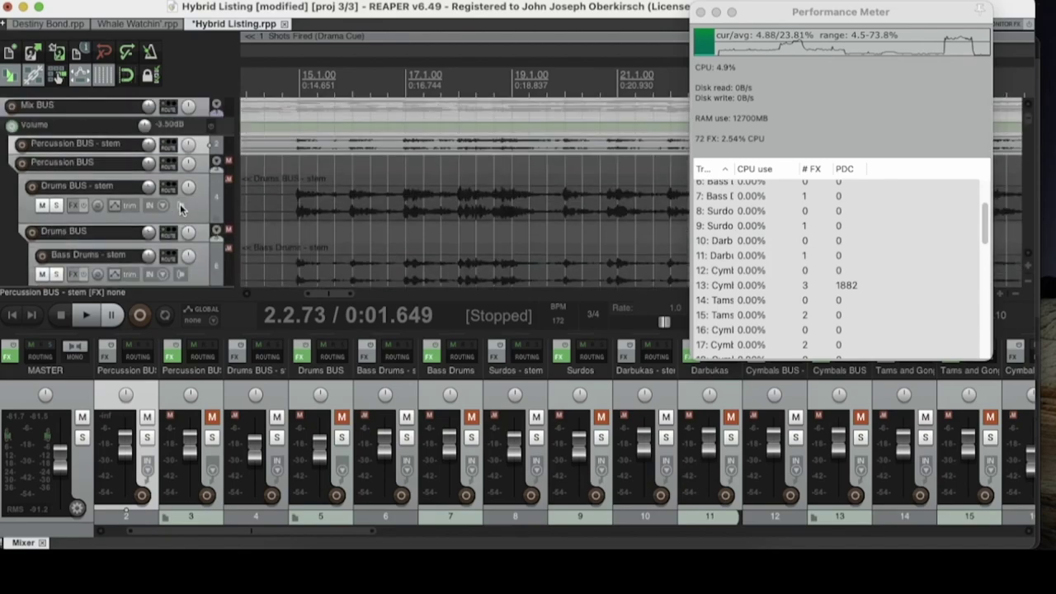
pyautogui.press('space')
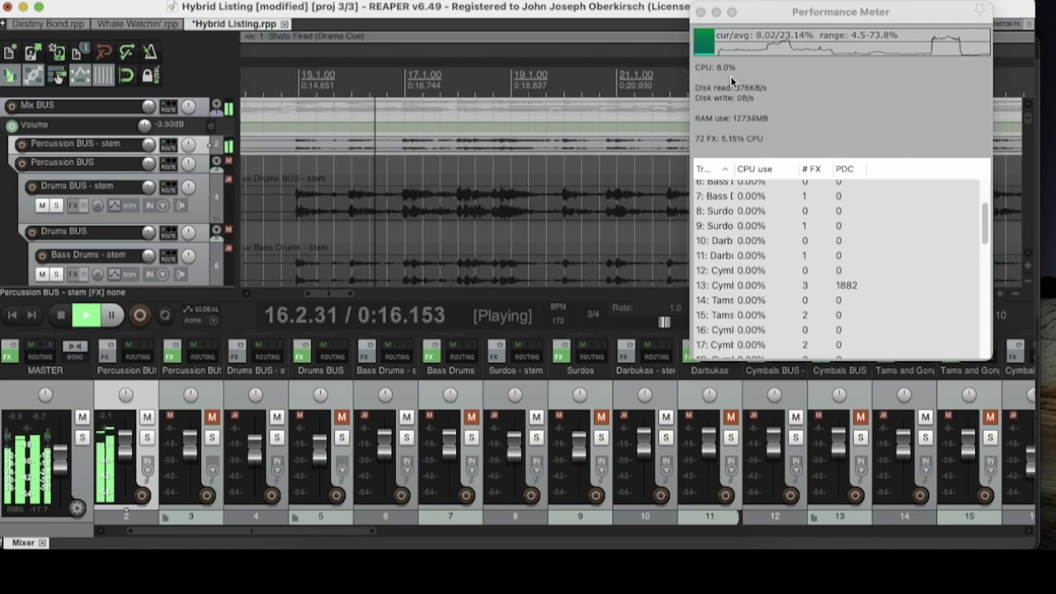
pyautogui.scroll(-8, 186, 191)
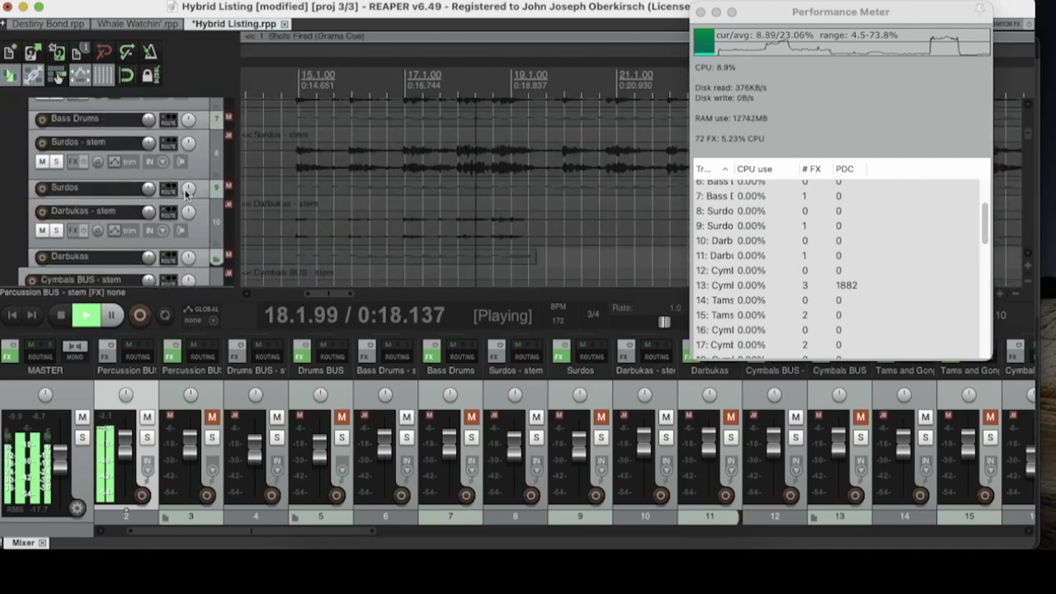
pyautogui.scroll(-10, 186, 192)
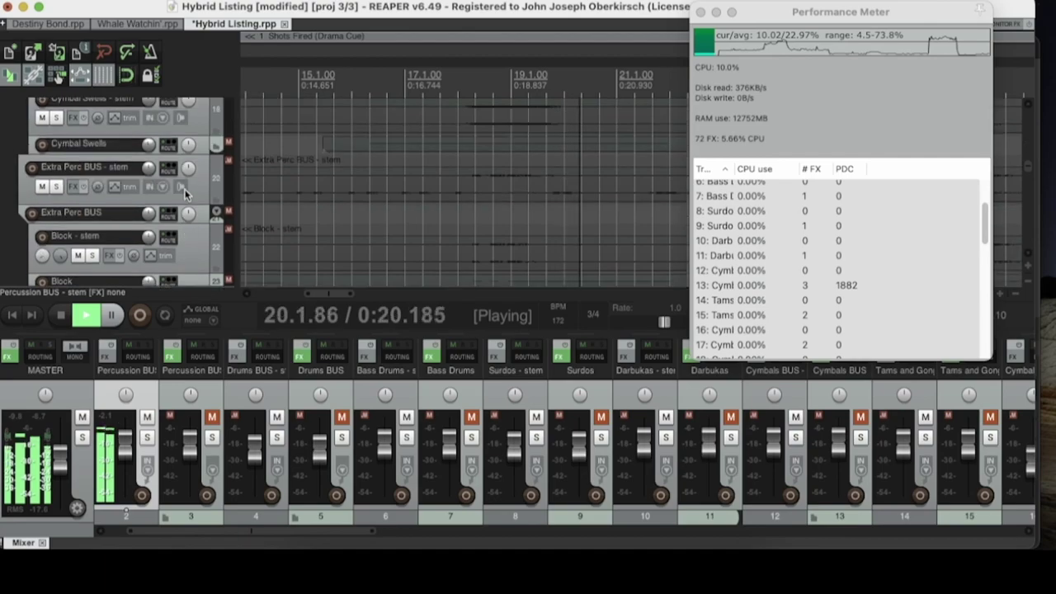
pyautogui.scroll(-12, 203, 179)
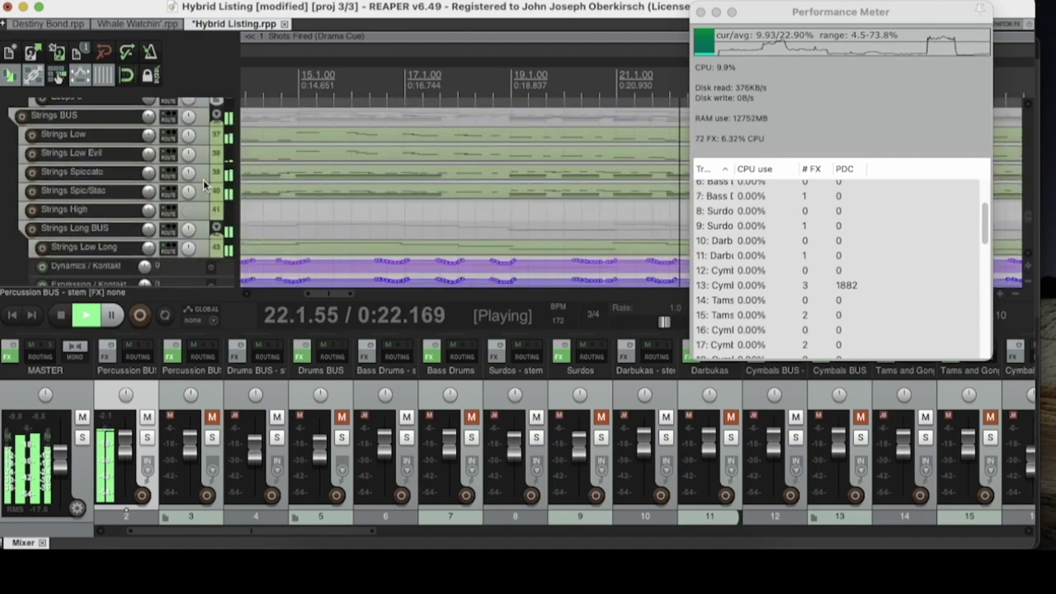
pyautogui.press('space')
pyautogui.scroll(2, 185, 163)
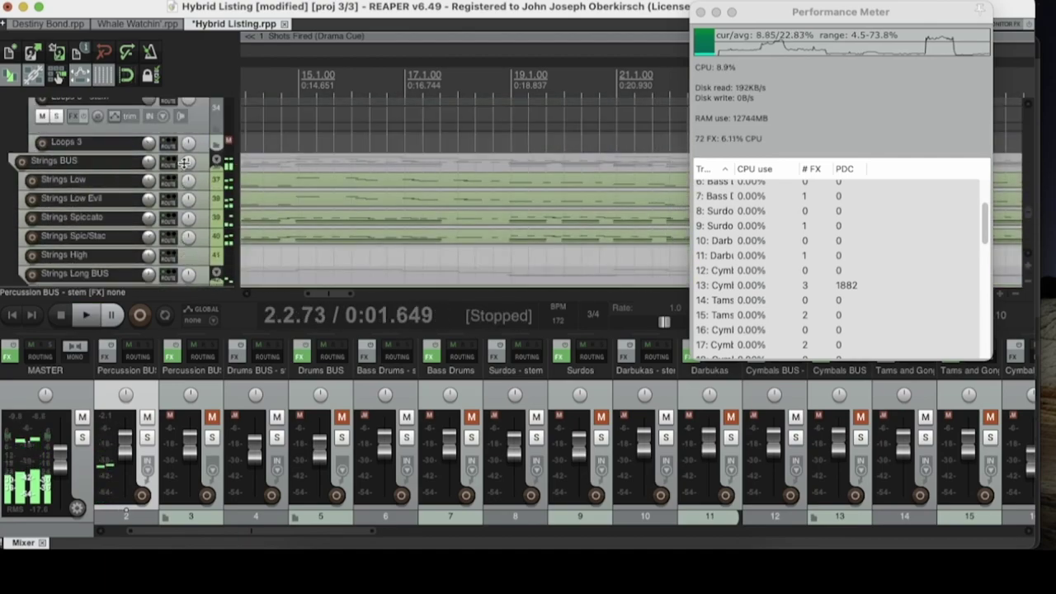
pyautogui.scroll(-10, 185, 161)
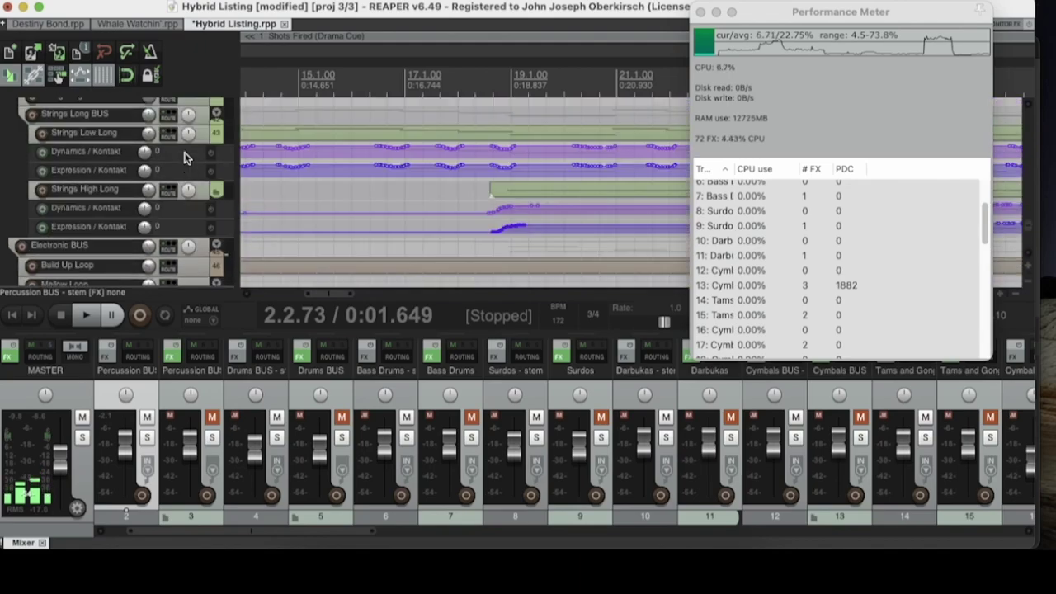
pyautogui.scroll(-5, 185, 156)
pyautogui.scroll(2, 174, 196)
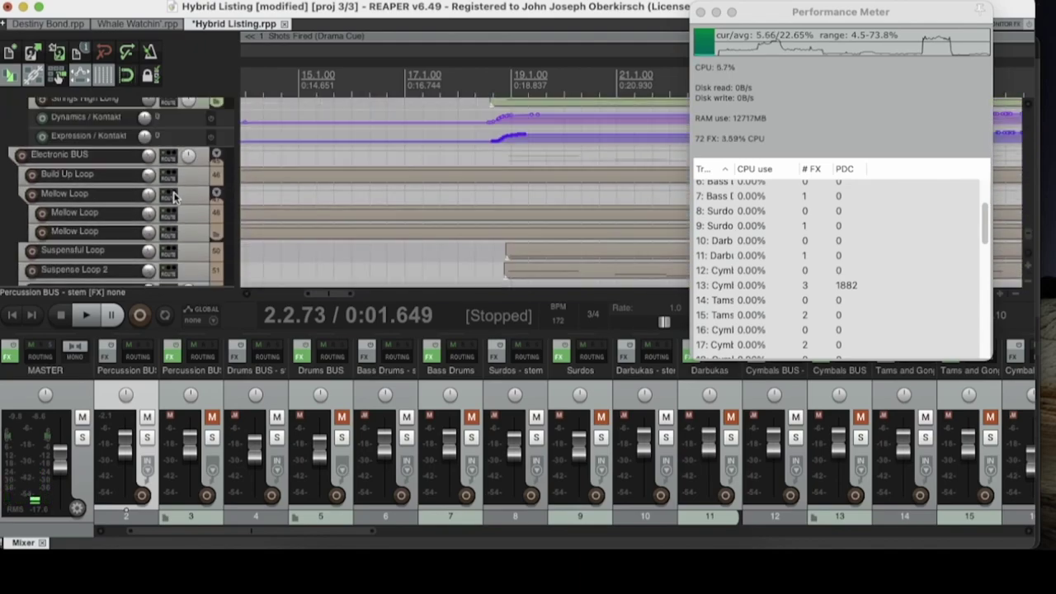
pyautogui.scroll(-15, 173, 196)
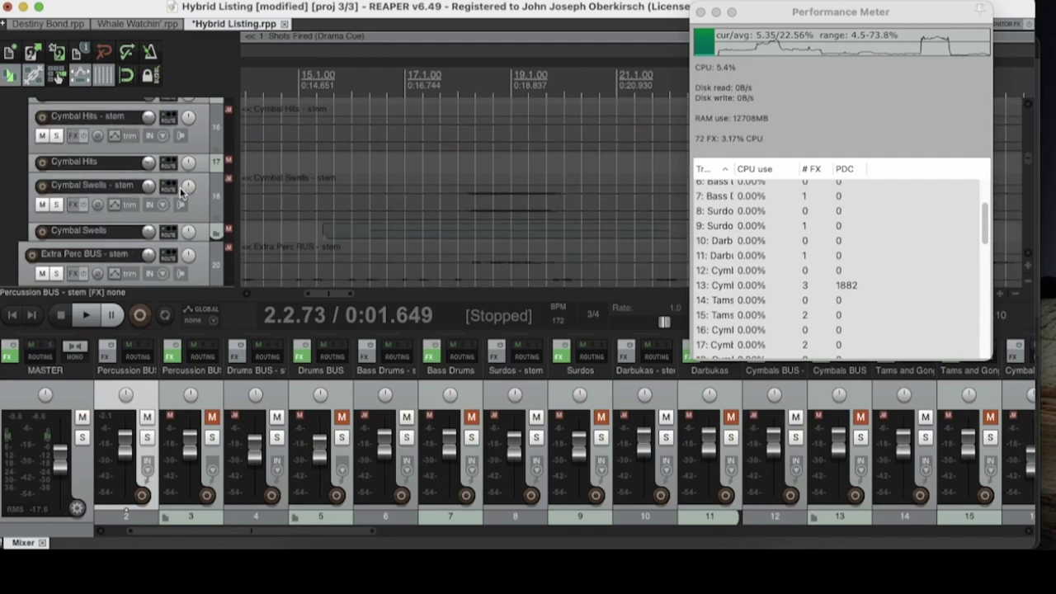
pyautogui.scroll(10, 182, 191)
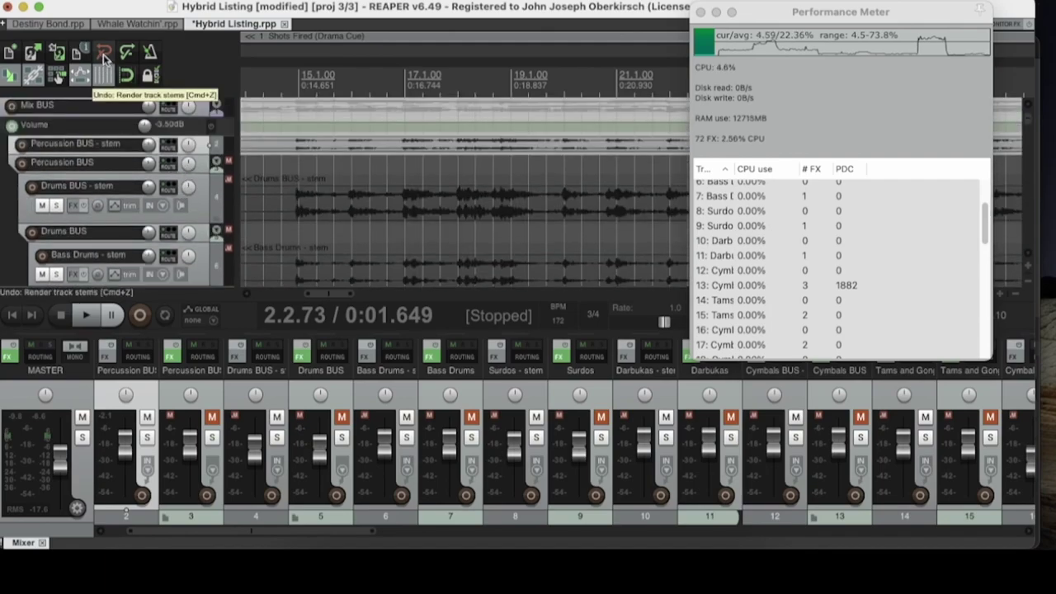
# - Undo the stem render to restore the original percussion tracks, then select the Percussion BUS
pyautogui.click(103, 54)
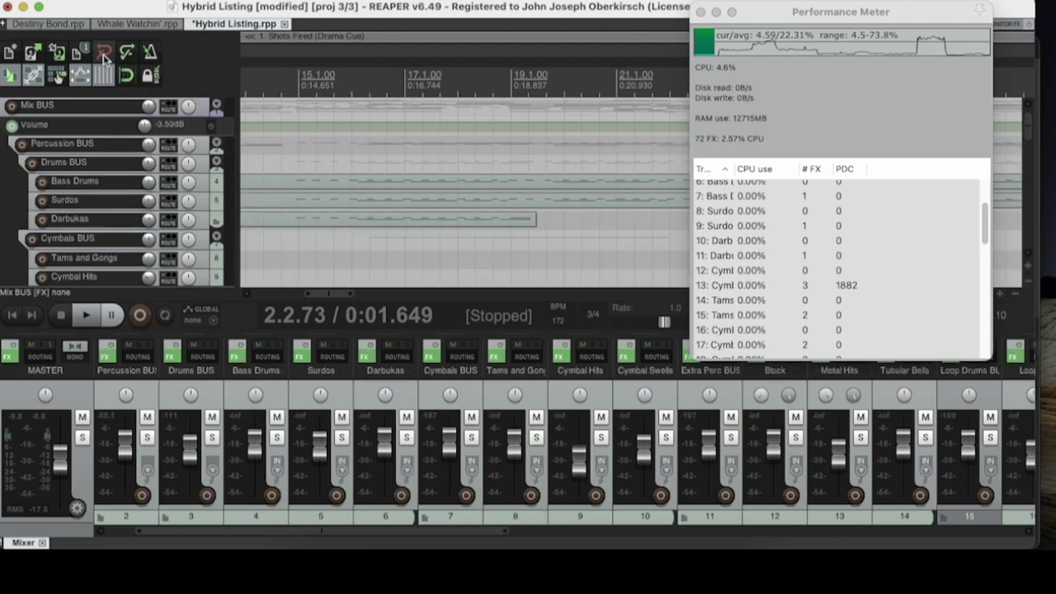
pyautogui.click(204, 145)
pyautogui.rightClick(202, 144)
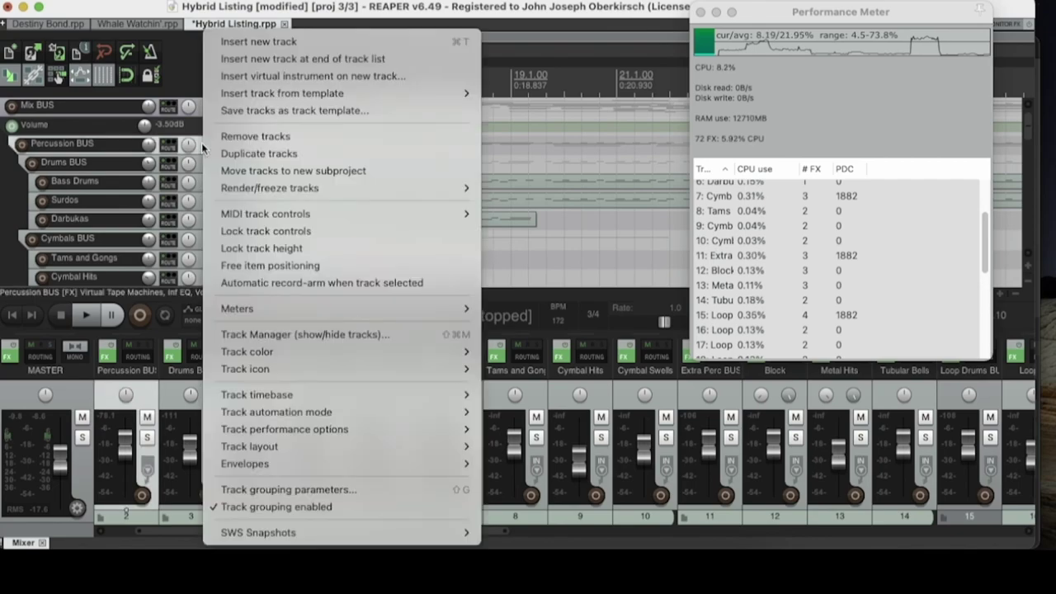
pyautogui.moveTo(277, 188)
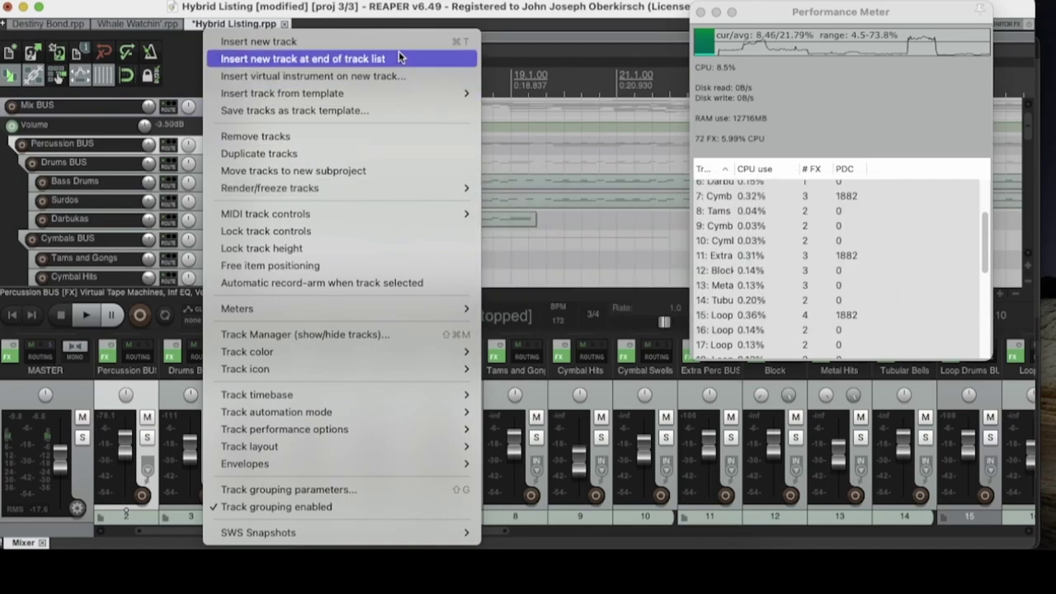
pyautogui.click(394, 17)
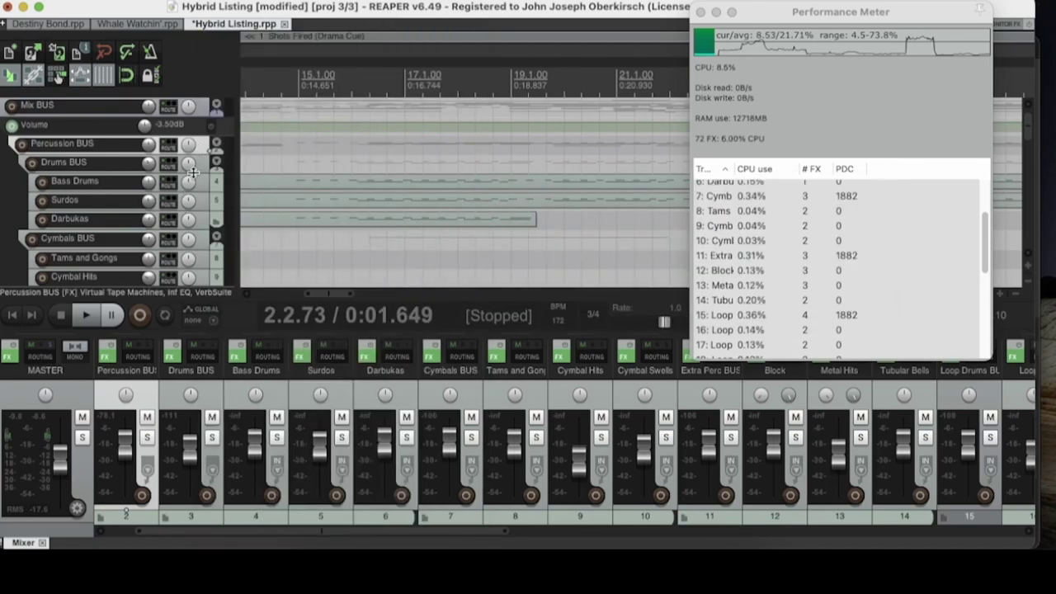
pyautogui.scroll(-6, 194, 186)
pyautogui.scroll(6, 197, 198)
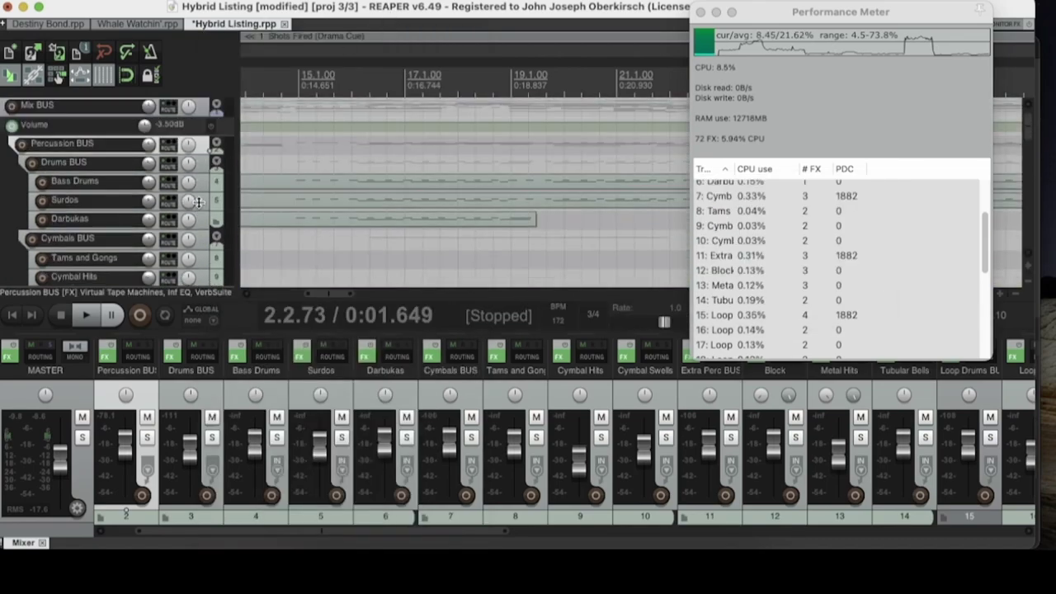
pyautogui.rightClick(204, 147)
pyautogui.moveTo(267, 183)
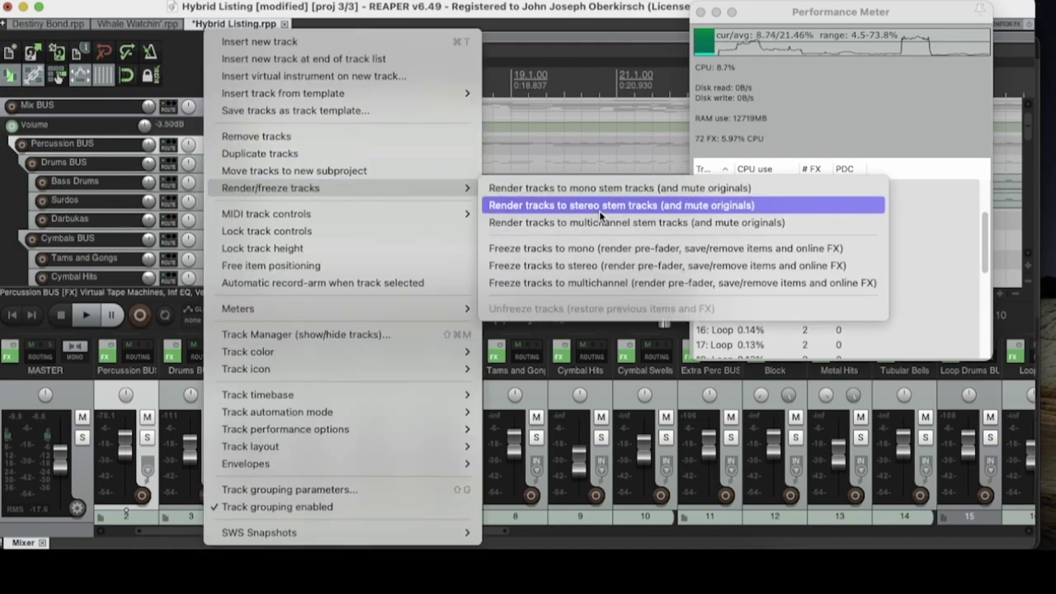
pyautogui.press('Escape')
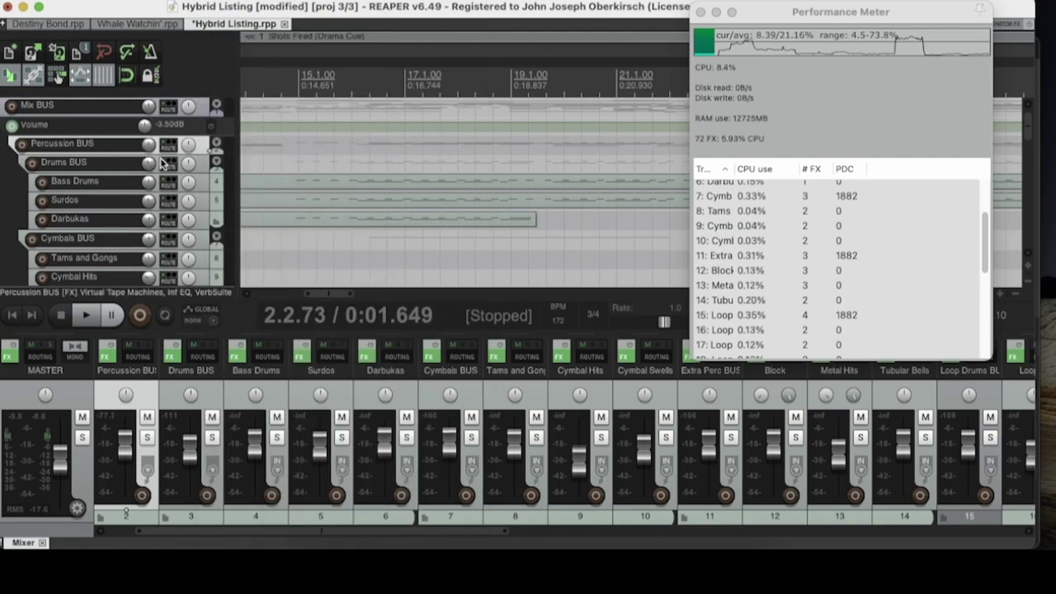
# - Review the full track list, then select the Darbukas track
pyautogui.scroll(-15, 170, 183)
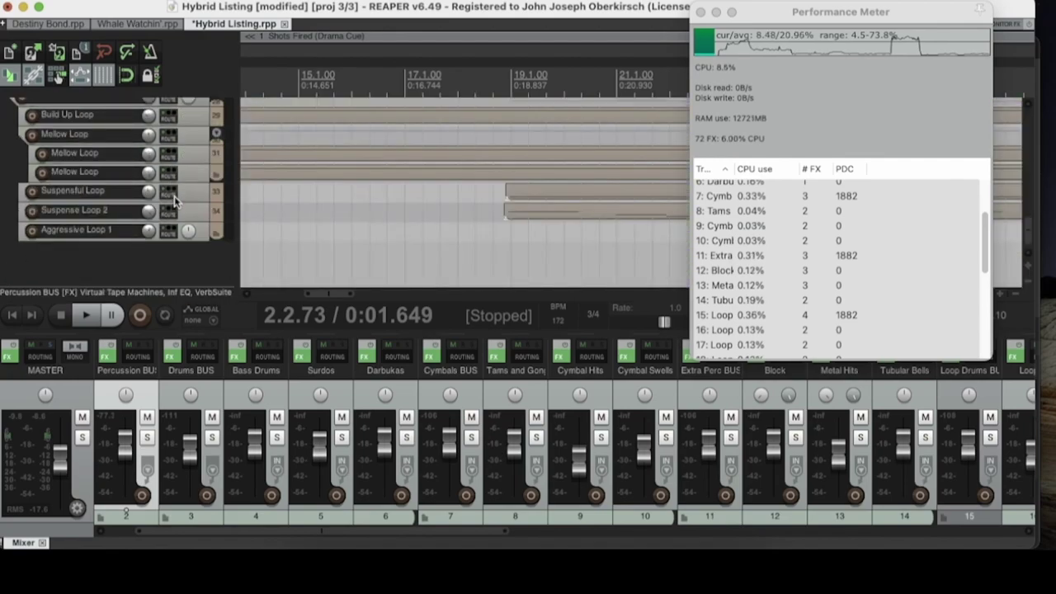
pyautogui.scroll(-5, 172, 194)
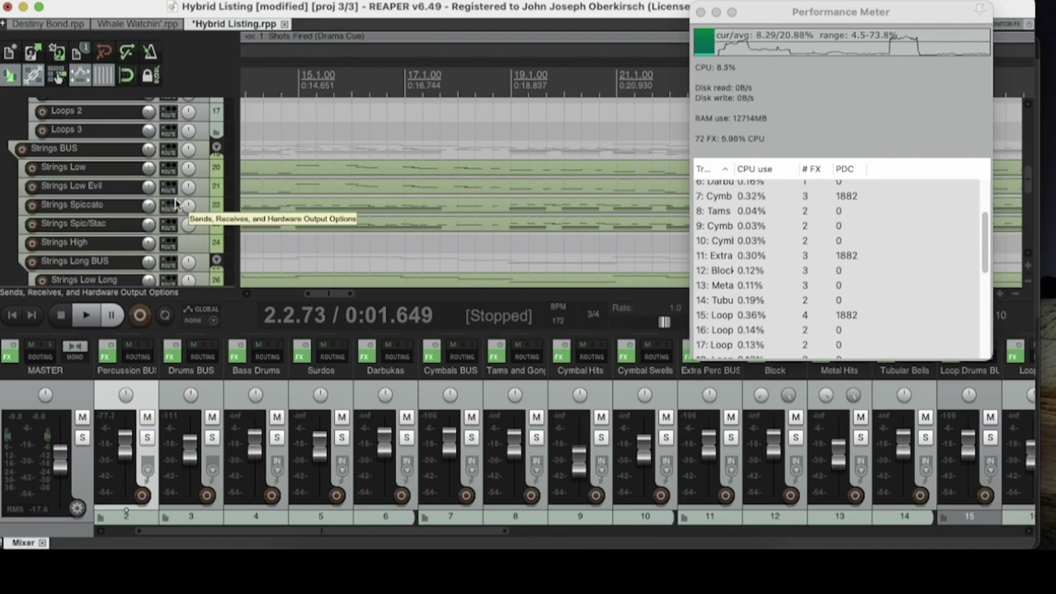
pyautogui.scroll(3, 175, 205)
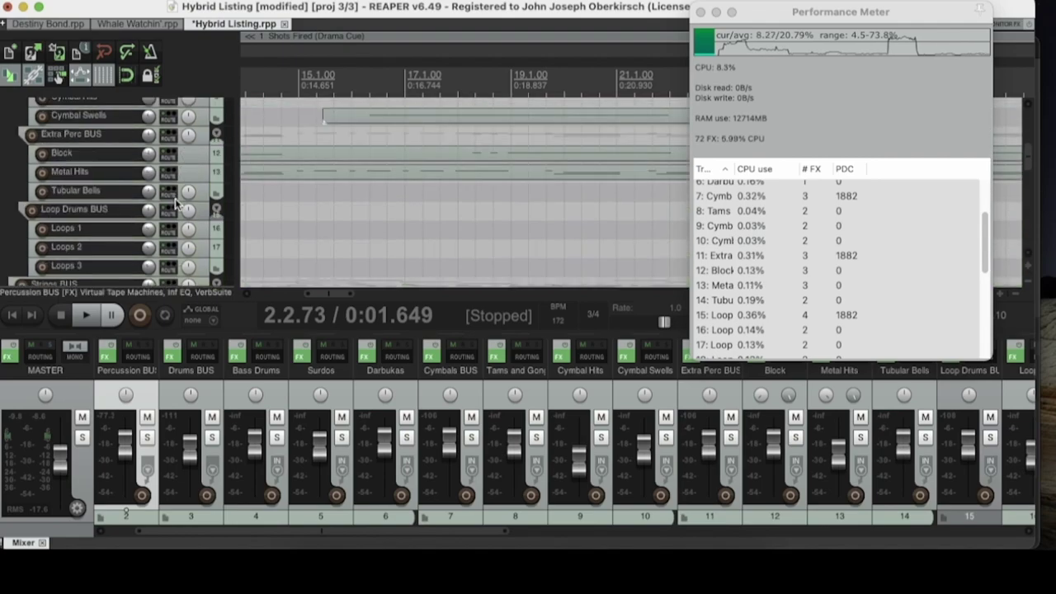
pyautogui.scroll(5, 175, 204)
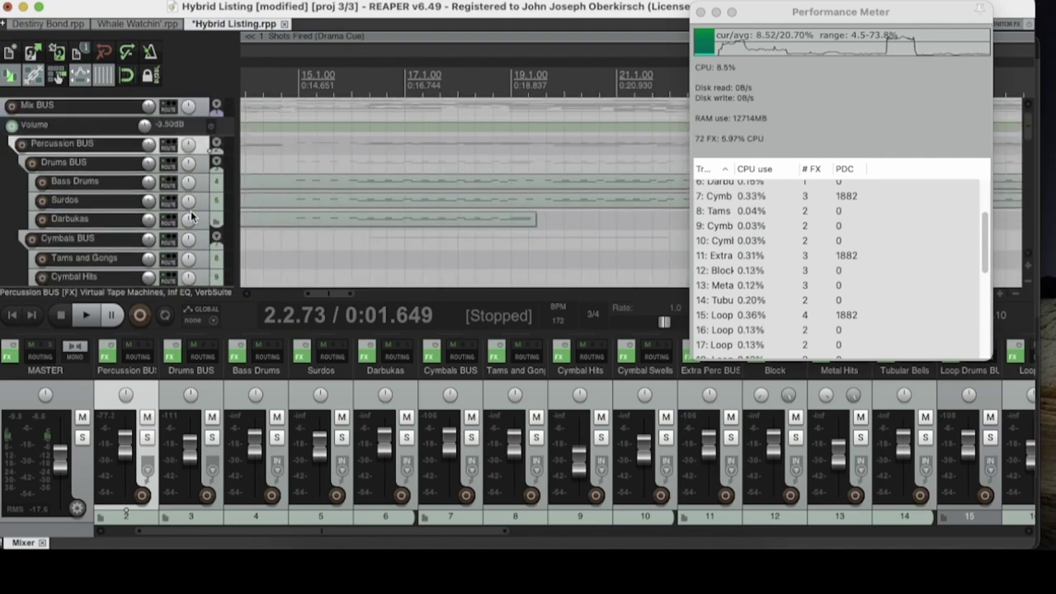
pyautogui.click(199, 222)
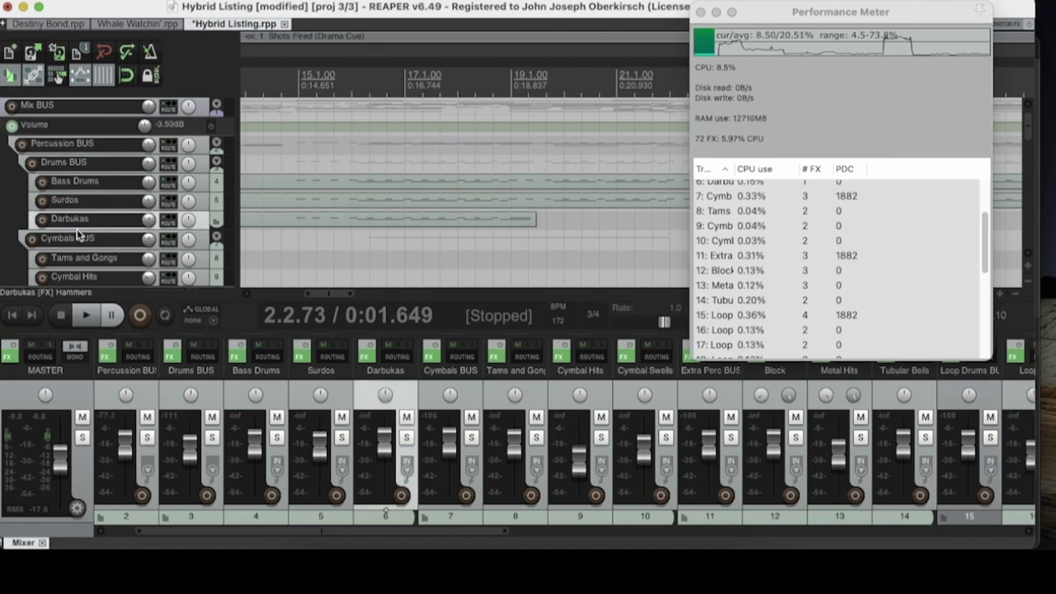
pyautogui.rightClick(199, 224)
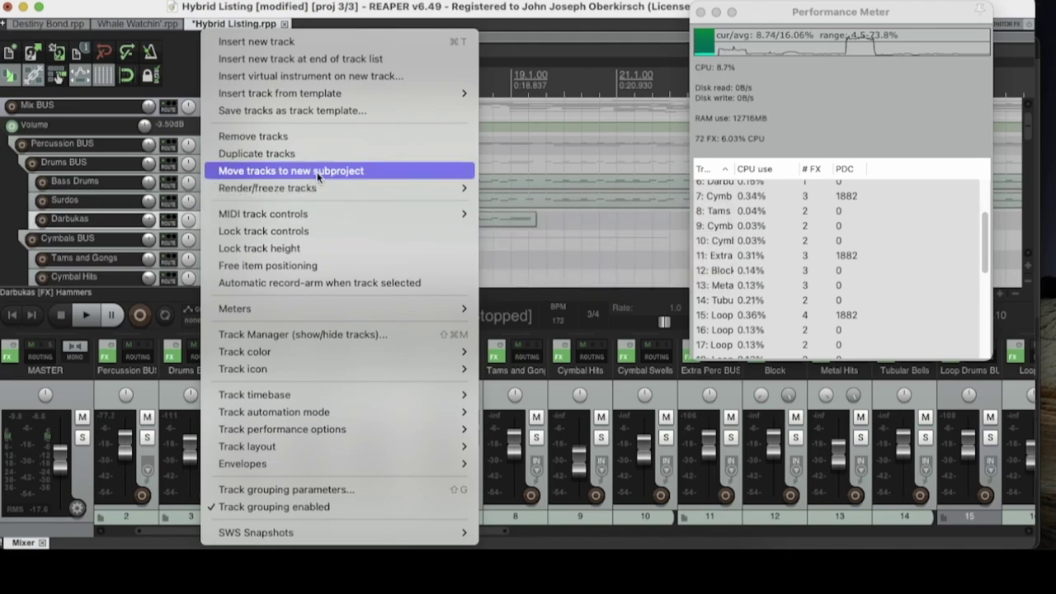
pyautogui.click(391, 15)
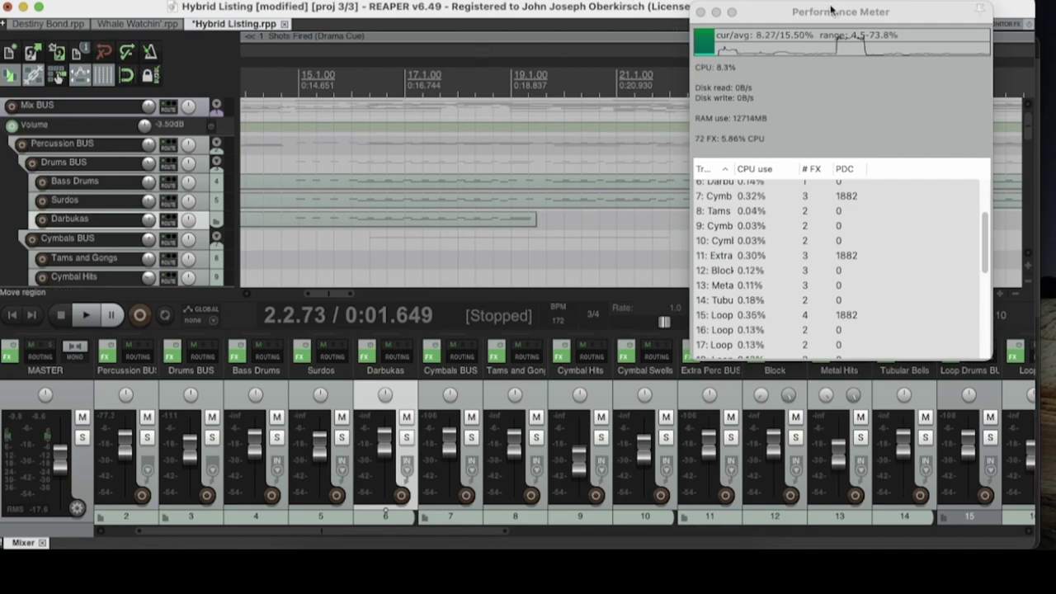
pyautogui.moveTo(788, 14); pyautogui.dragTo(775, 14)
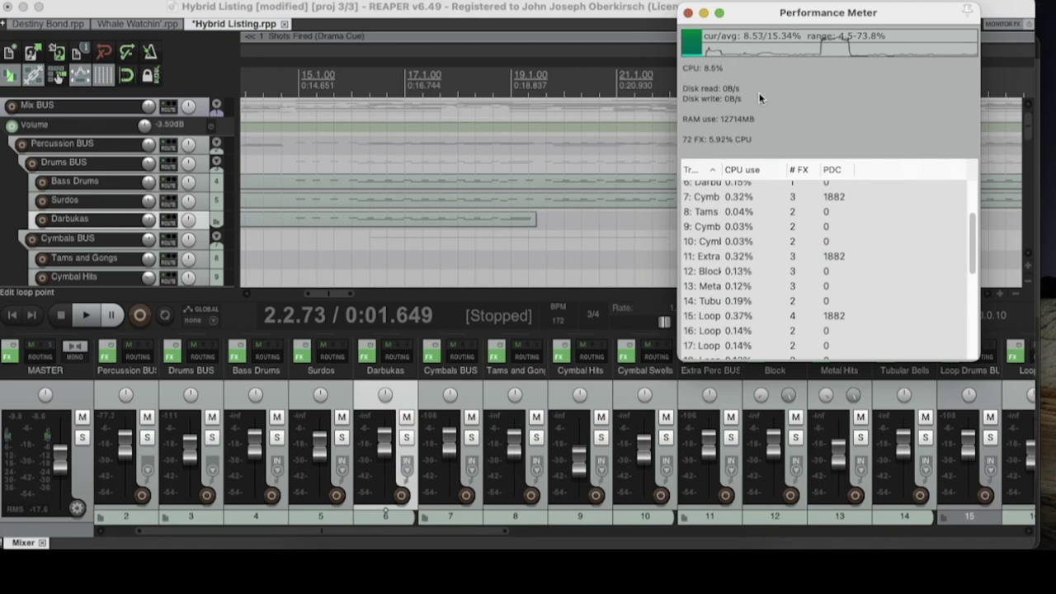
pyautogui.scroll(-6, 781, 302)
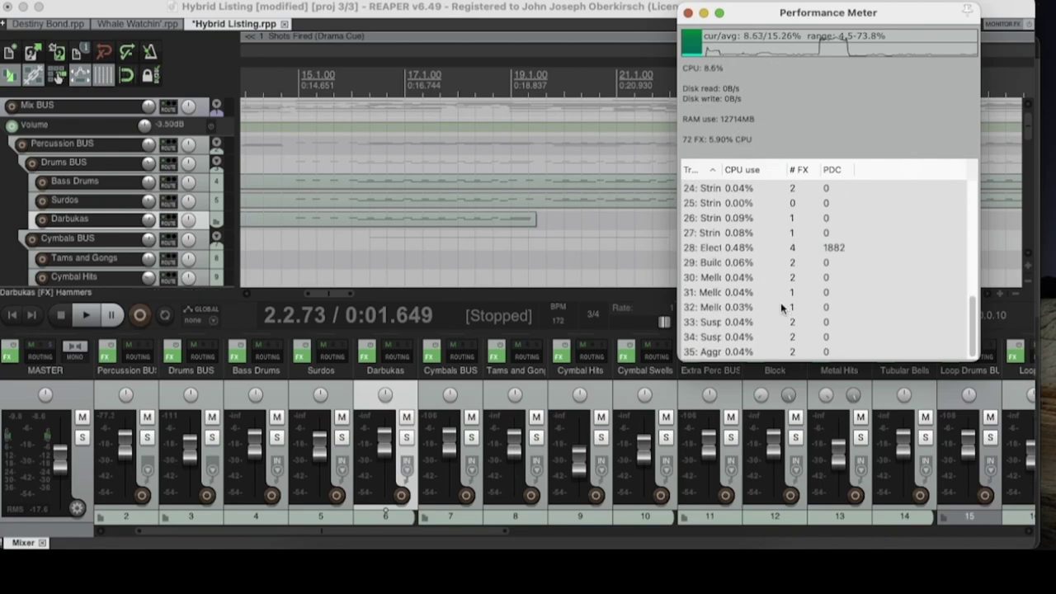
pyautogui.scroll(8, 780, 302)
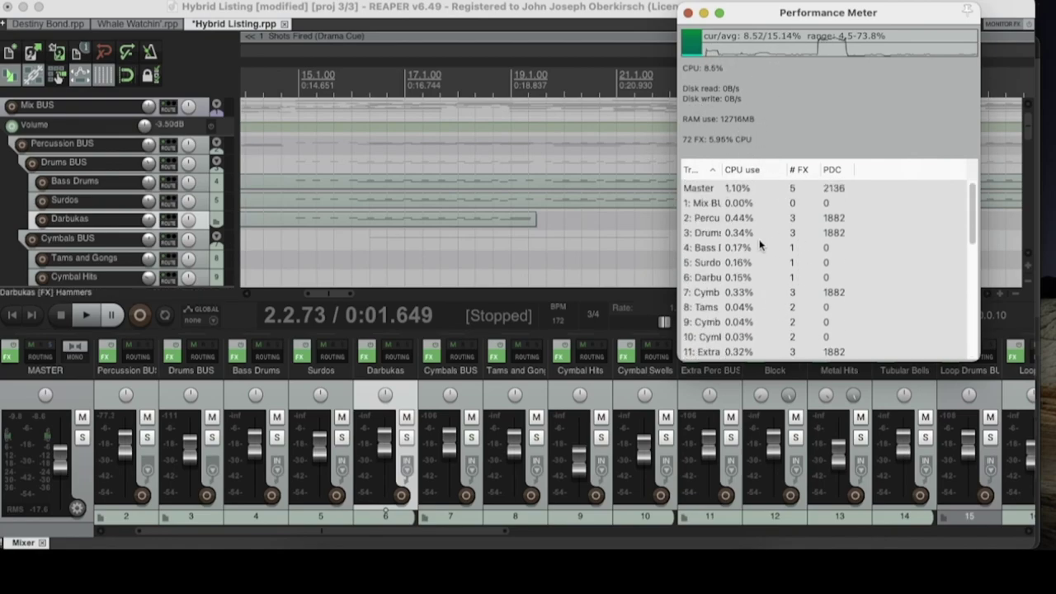
pyautogui.click(58, 76)
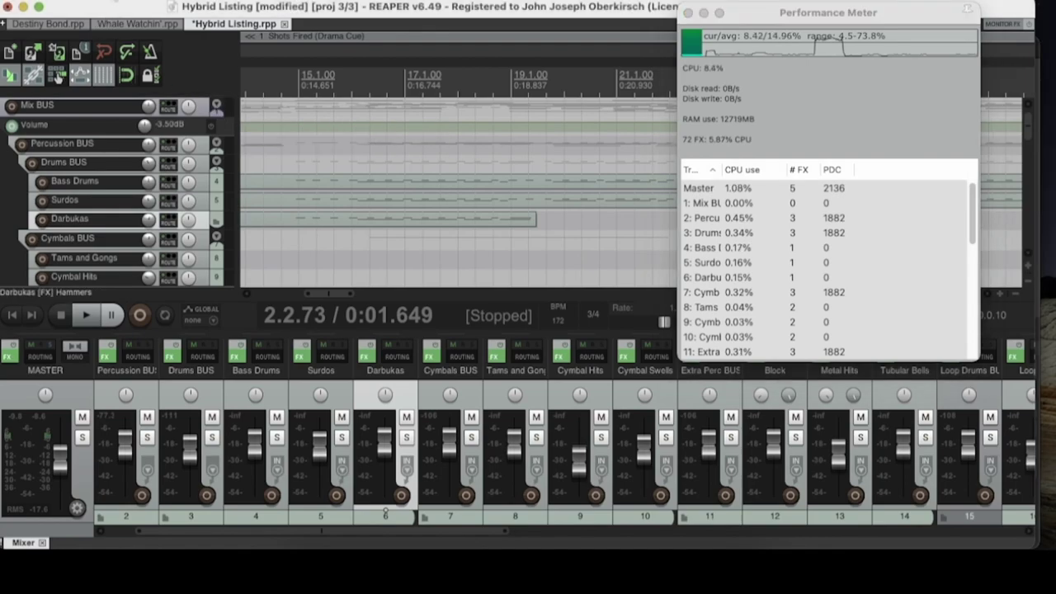
pyautogui.hotkey('alt', 'v')
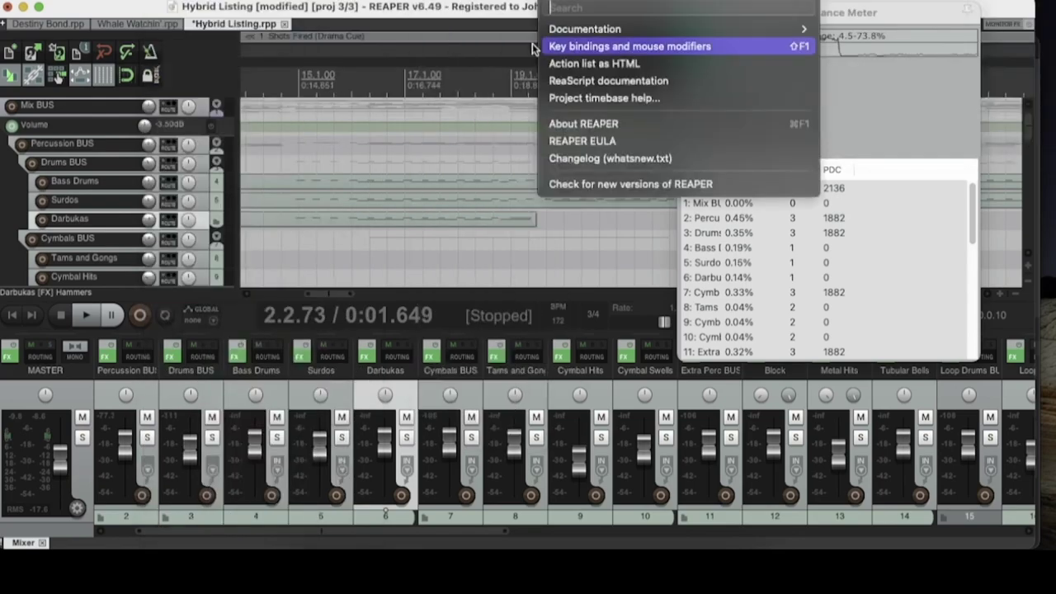
pyautogui.click(368, 7)
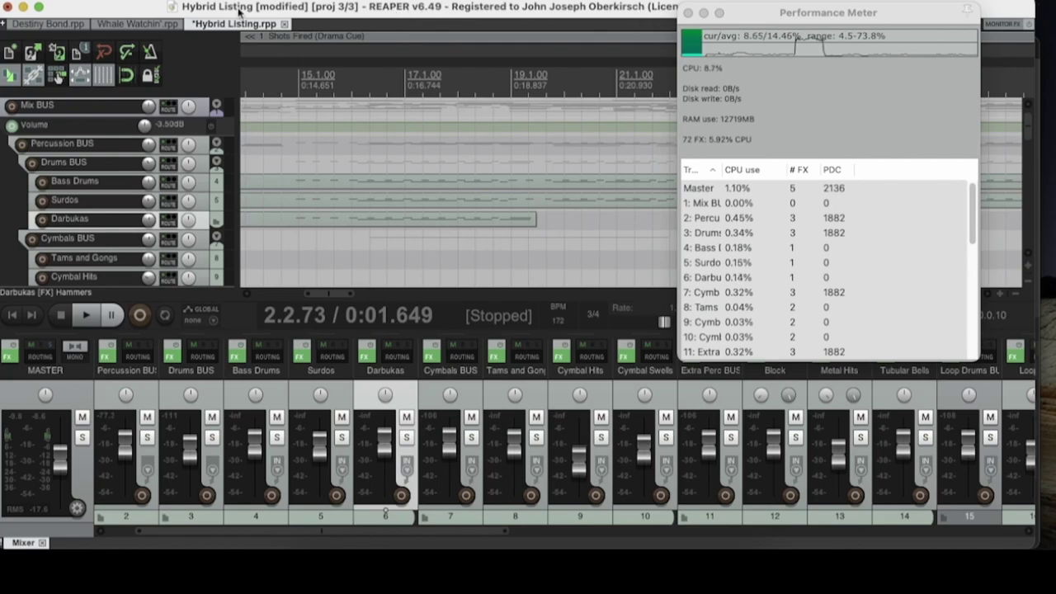
pyautogui.click(322, 2)
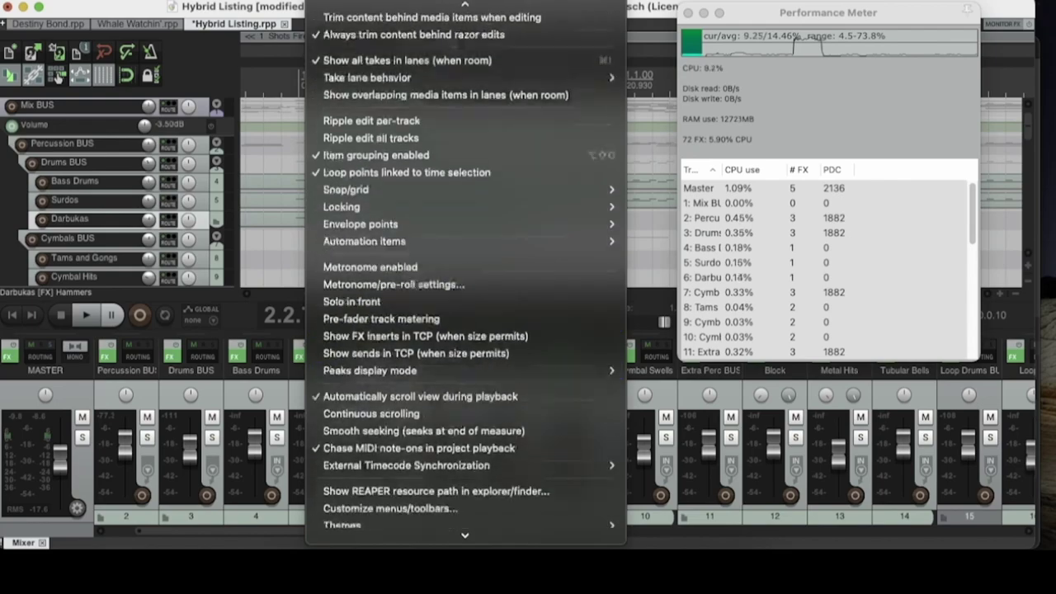
# - Request a 1024-sample audio block size at 48000 Hz and close Preferences
pyautogui.click(368, 536)
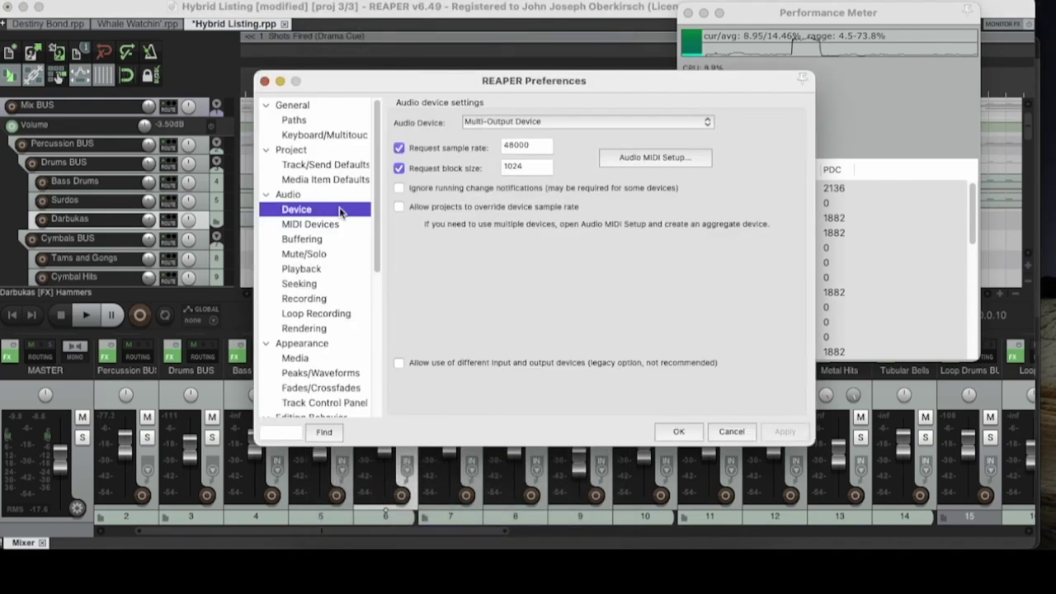
pyautogui.click(528, 166)
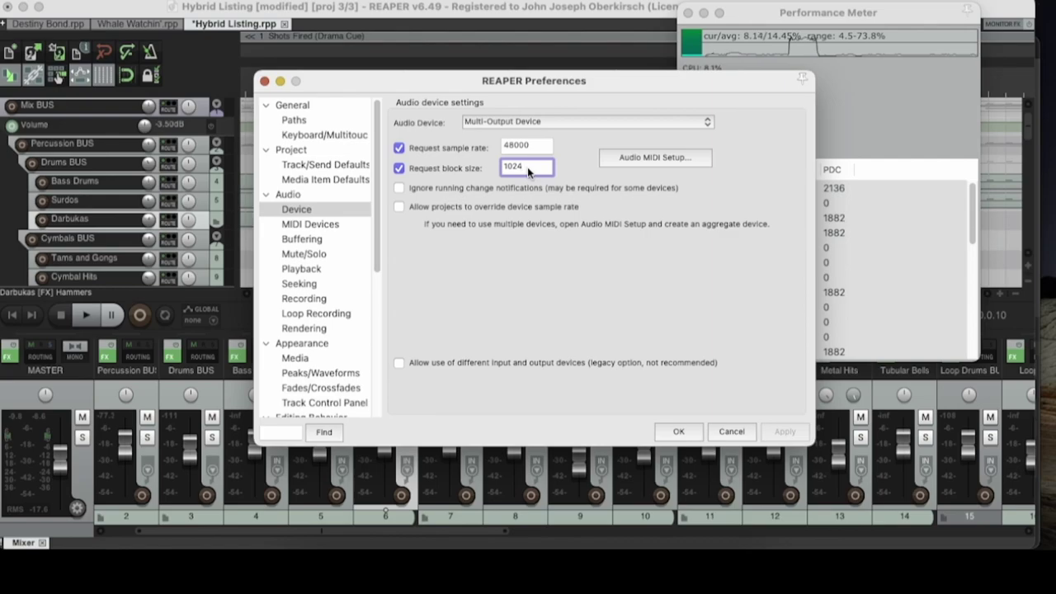
pyautogui.click(681, 432)
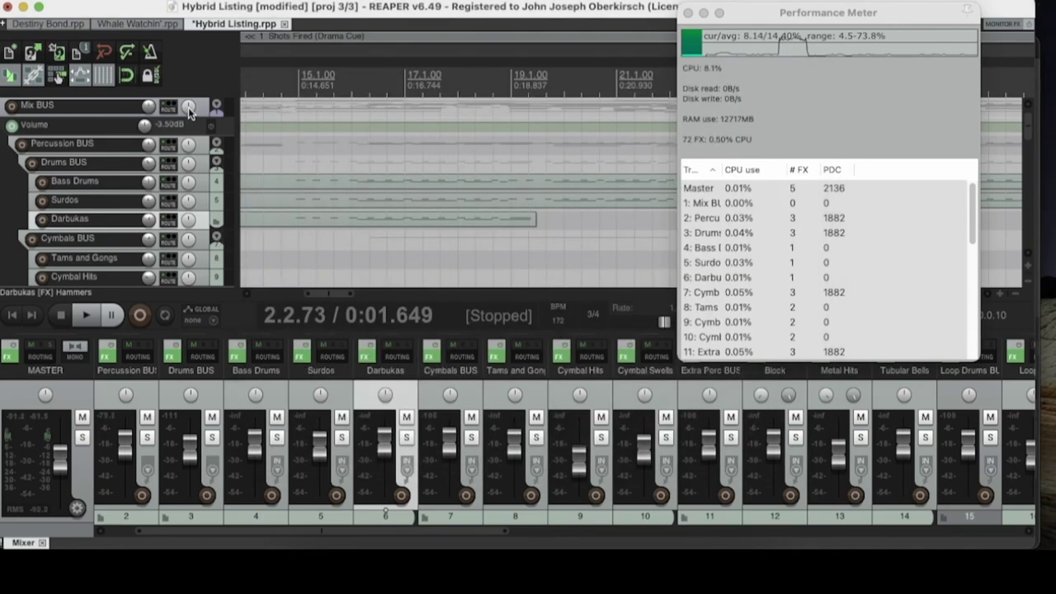
# - Render the Percussion BUS to stereo stem tracks, muting the originals
pyautogui.click(205, 146)
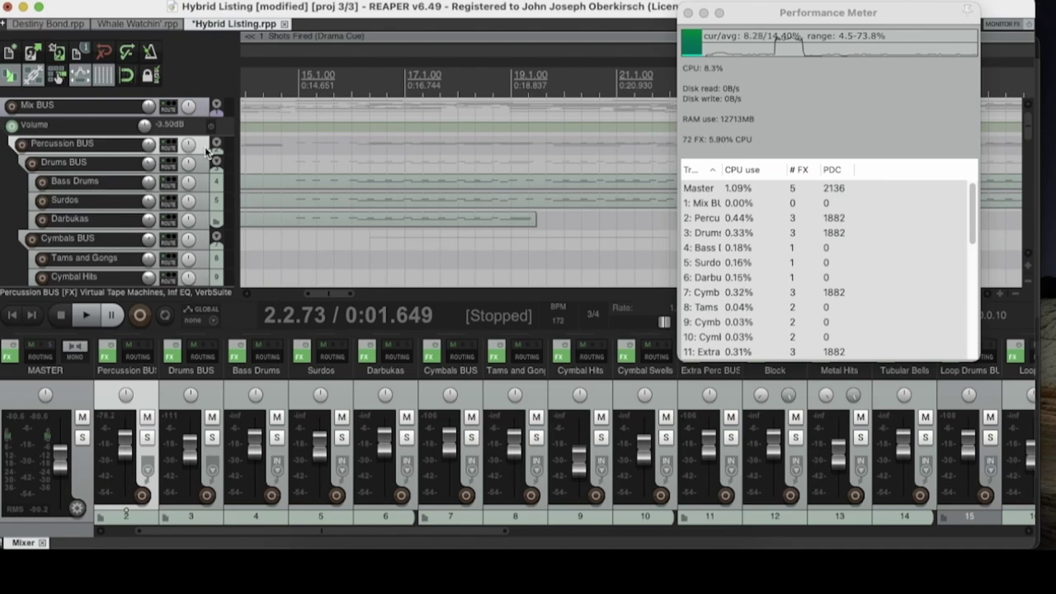
pyautogui.rightClick(204, 146)
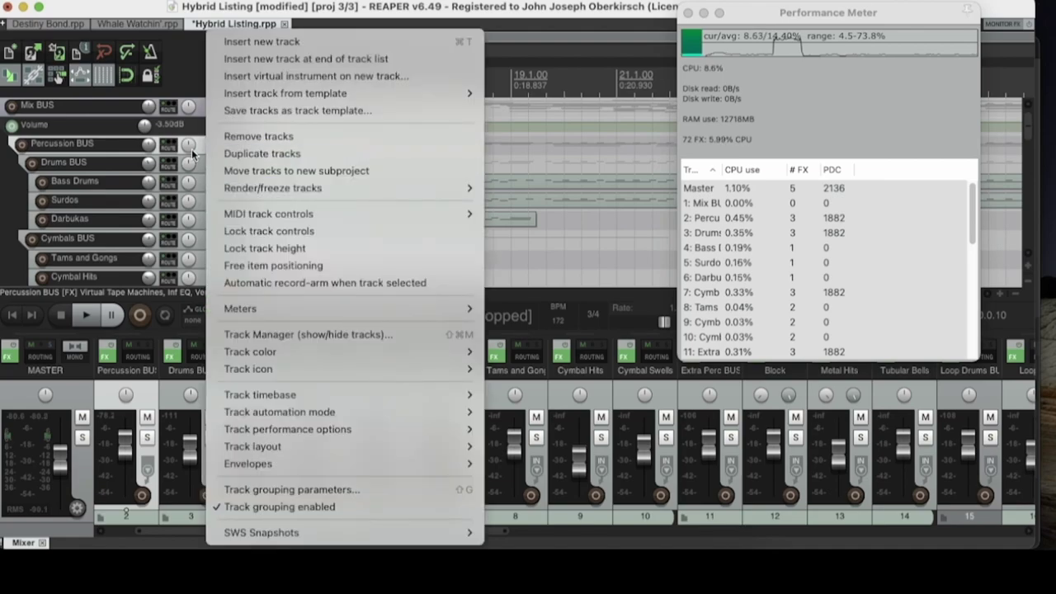
pyautogui.moveTo(226, 189)
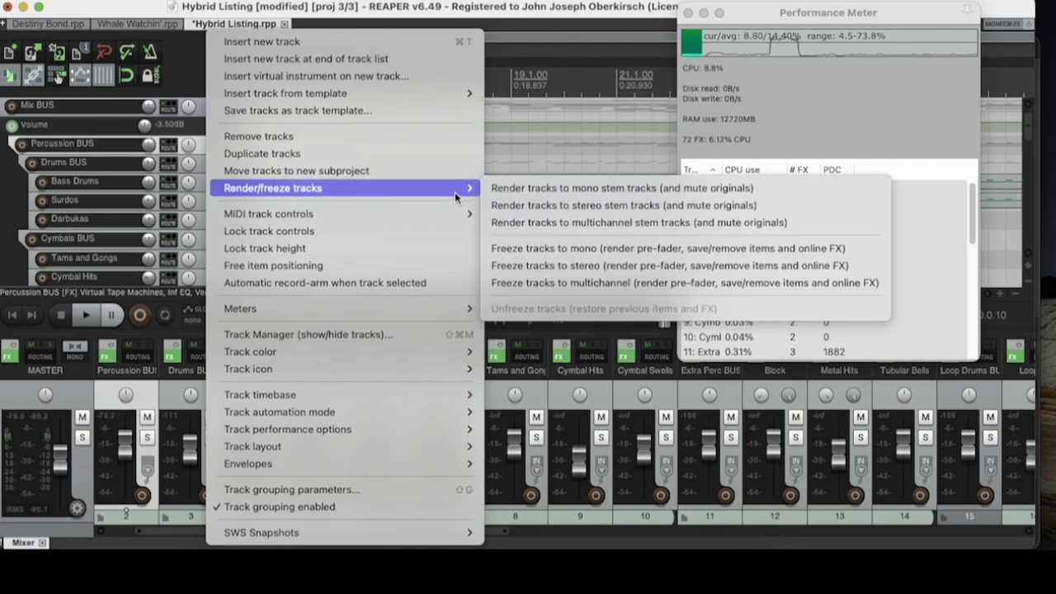
pyautogui.click(523, 206)
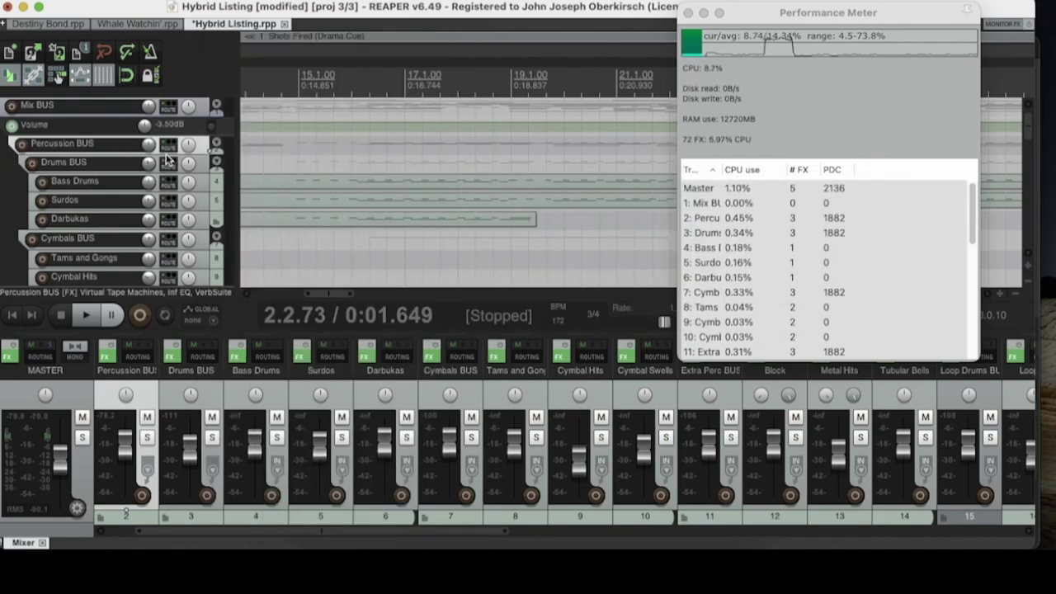
pyautogui.click(202, 220)
# - Show the Darbukas track's 'Move tracks to new subproject' option without using it, then shift the Performance Meter left
pyautogui.rightClick(202, 221)
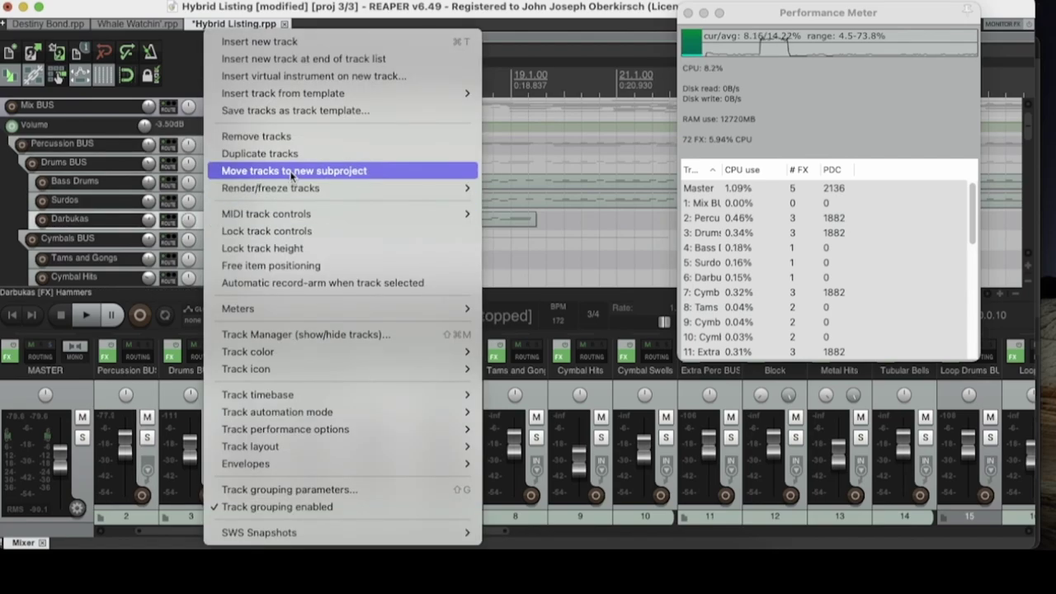
pyautogui.click(467, 8)
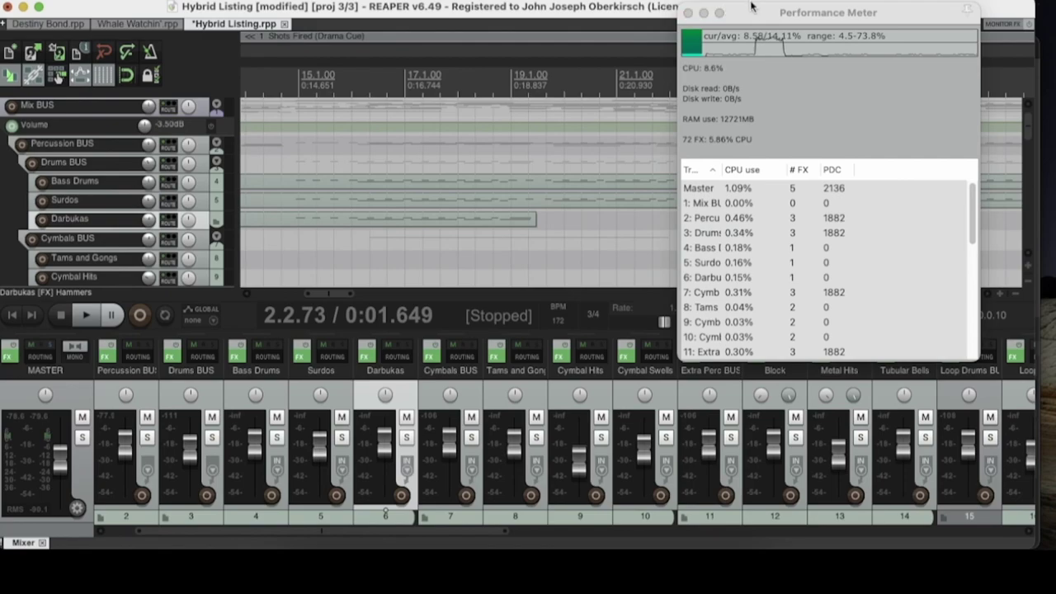
pyautogui.moveTo(754, 10); pyautogui.dragTo(176, 52)
# - Put the play position at the start of the Call Out (Drama Cue) region
pyautogui.scroll(-3, 653, 122)
pyautogui.scroll(-3, 653, 122)
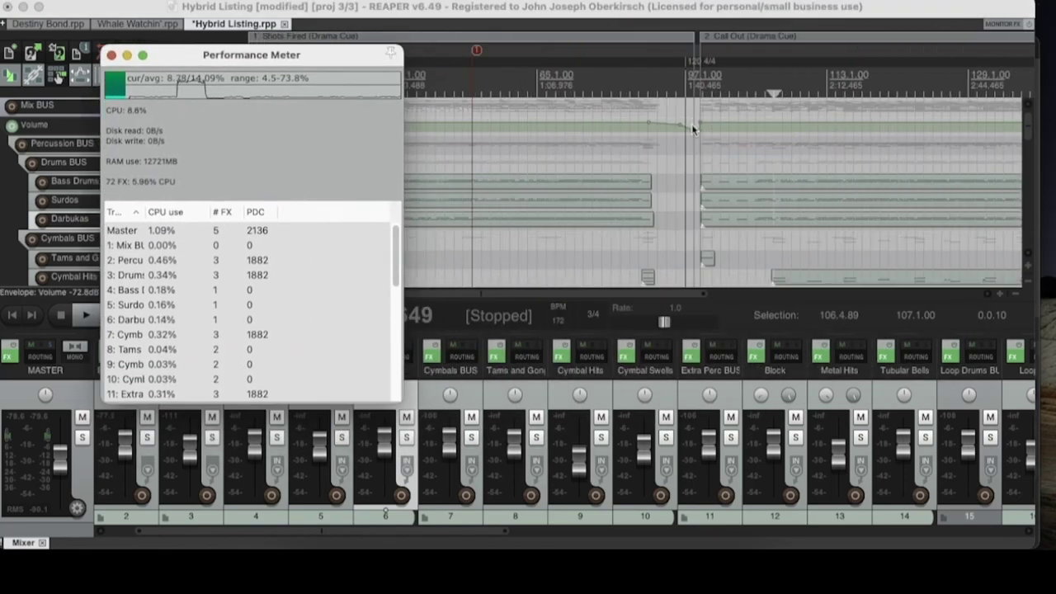
pyautogui.click(665, 221)
pyautogui.scroll(10, 666, 222)
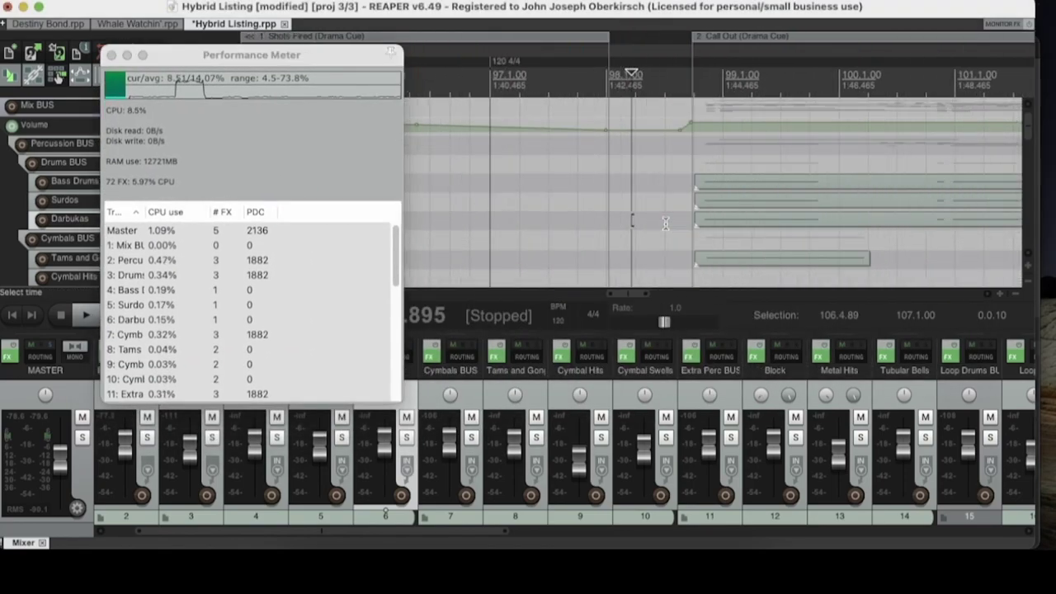
pyautogui.click(692, 233)
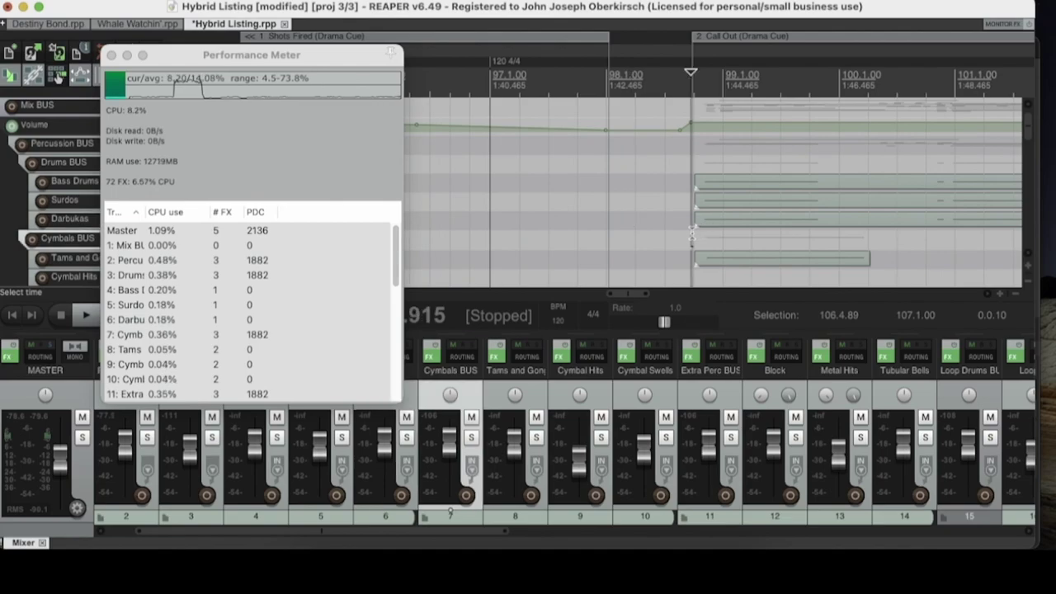